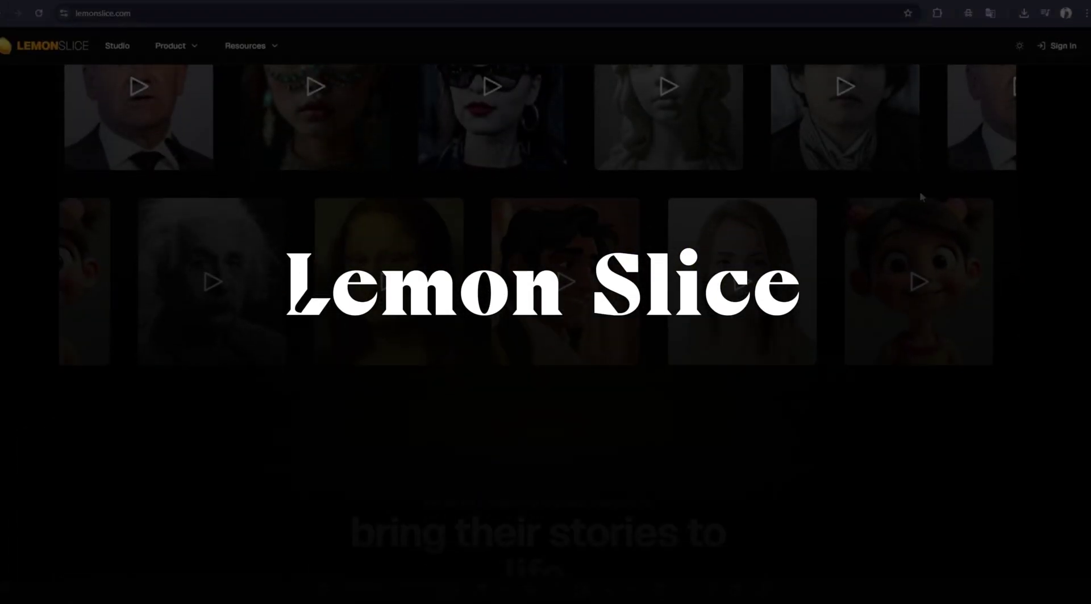
Step: Open lemonslice.com in a new browser tab and go to its sign-in page
{"action": "scroll", "coordinate": [922, 196], "scroll_direction": "down", "scroll_amount": 10}
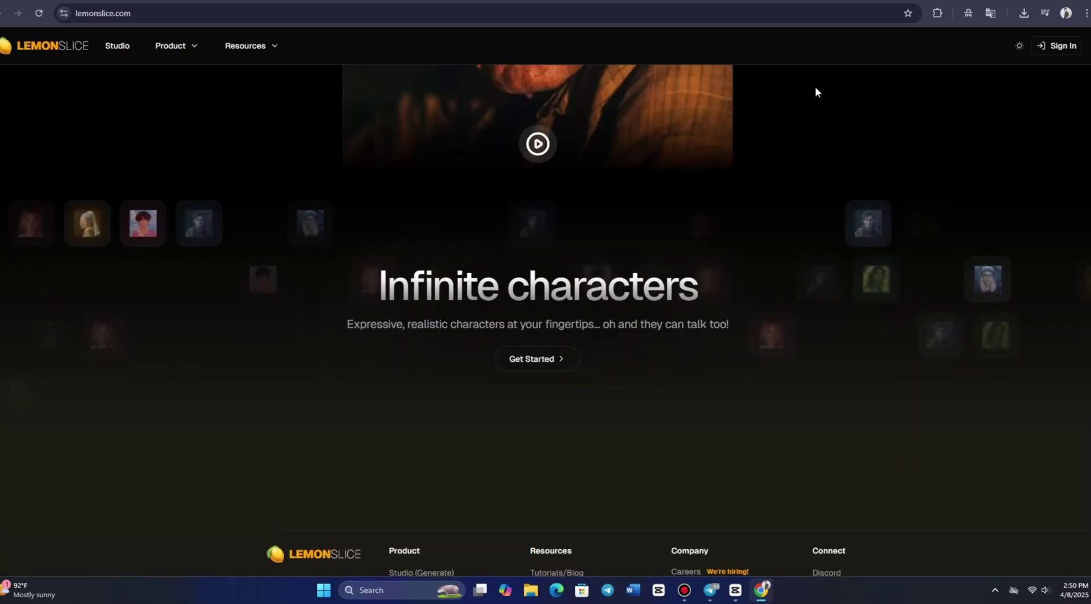
{"action": "scroll", "coordinate": [816, 91], "scroll_direction": "down", "scroll_amount": 2}
{"action": "key", "text": "ctrl+t"}
{"action": "type", "text": "lemonslice.com"}
{"action": "key", "text": "Return"}
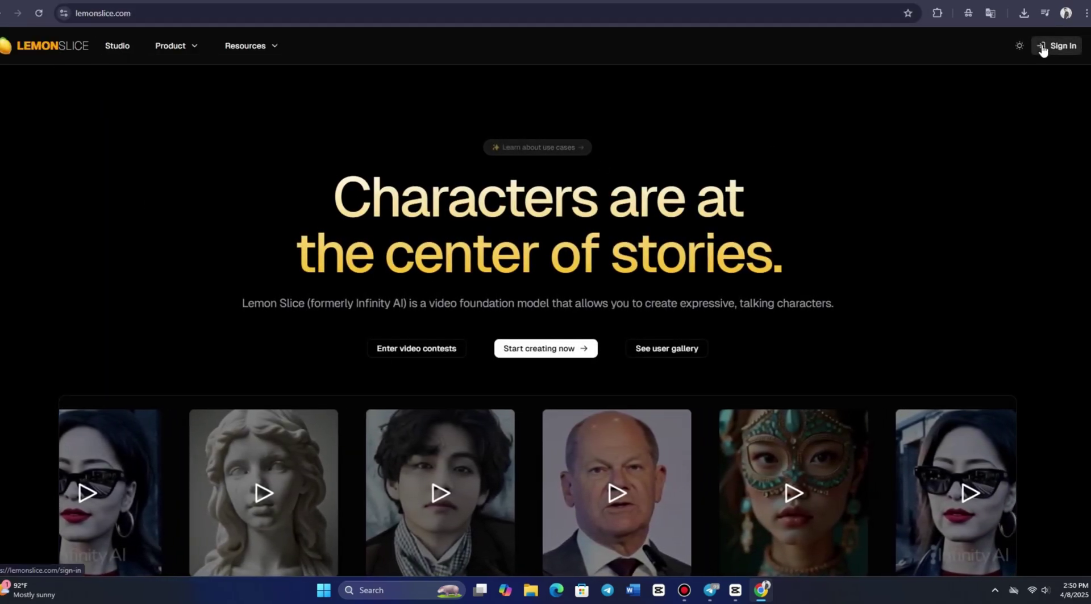
{"action": "left_click", "coordinate": [1043, 48]}
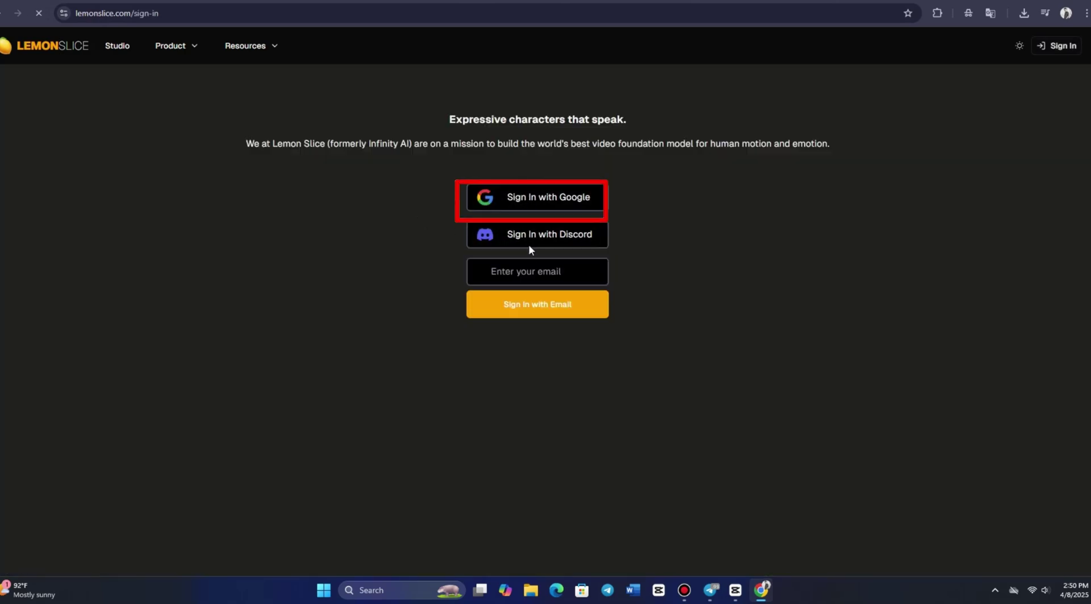
Step: Sign in with the existing Google account and review the Studio's Image, Audio and Video panels
{"action": "left_click", "coordinate": [595, 250]}
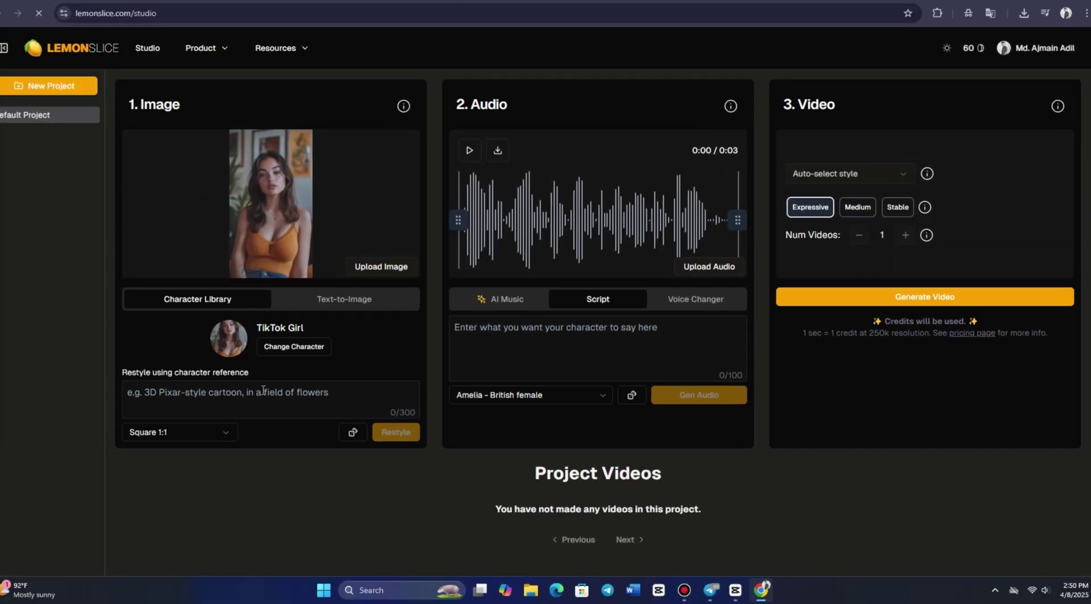
{"action": "scroll", "coordinate": [805, 425], "scroll_direction": "down", "scroll_amount": 4}
{"action": "scroll", "coordinate": [847, 420], "scroll_direction": "up", "scroll_amount": 4}
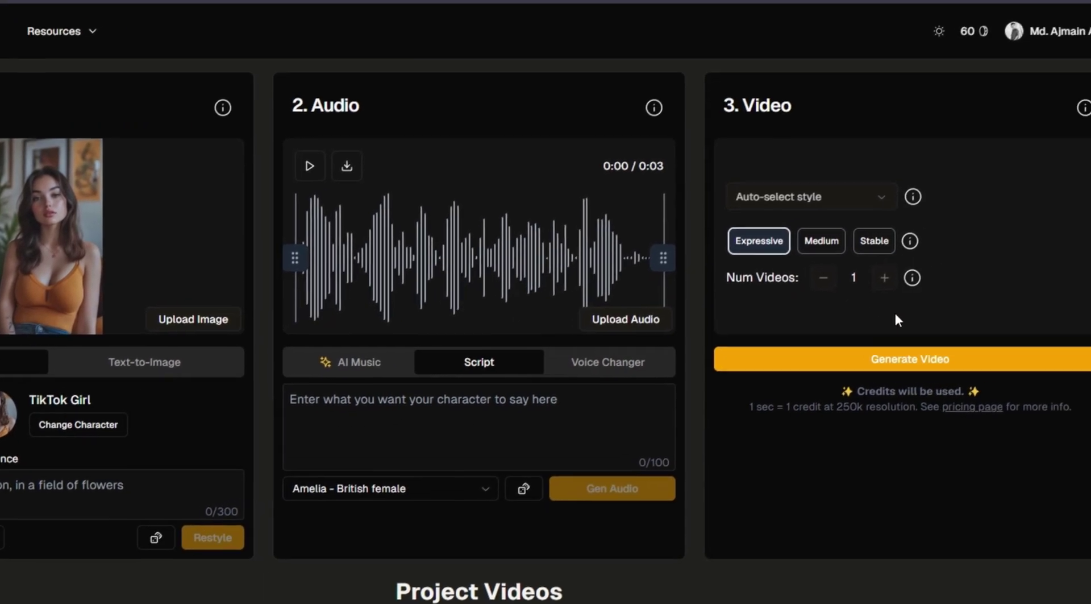
{"action": "scroll", "coordinate": [827, 505], "scroll_direction": "down", "scroll_amount": 3}
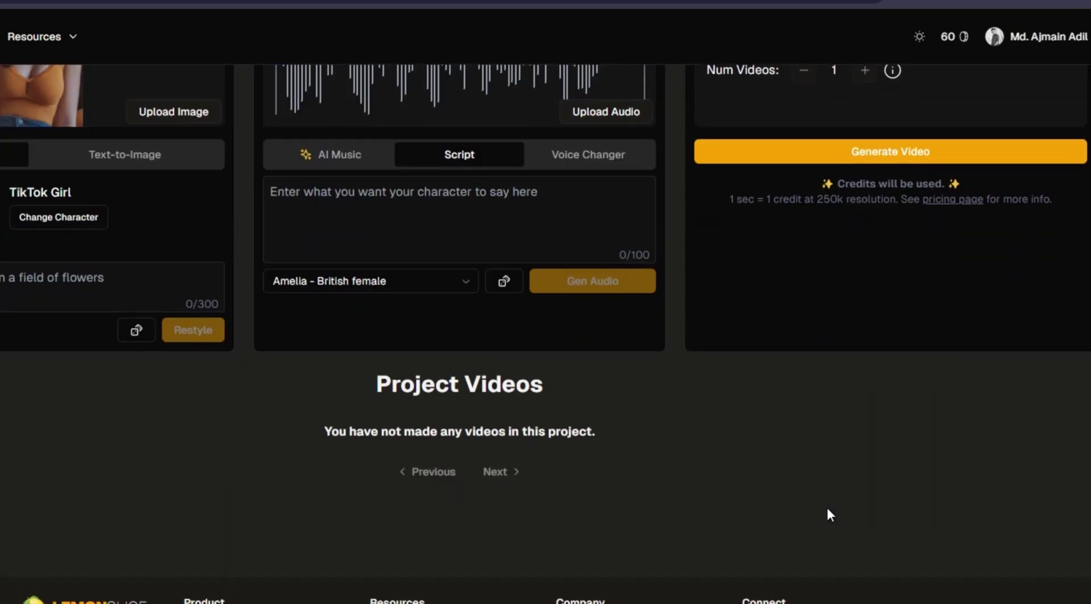
{"action": "scroll", "coordinate": [826, 504], "scroll_direction": "up", "scroll_amount": 1}
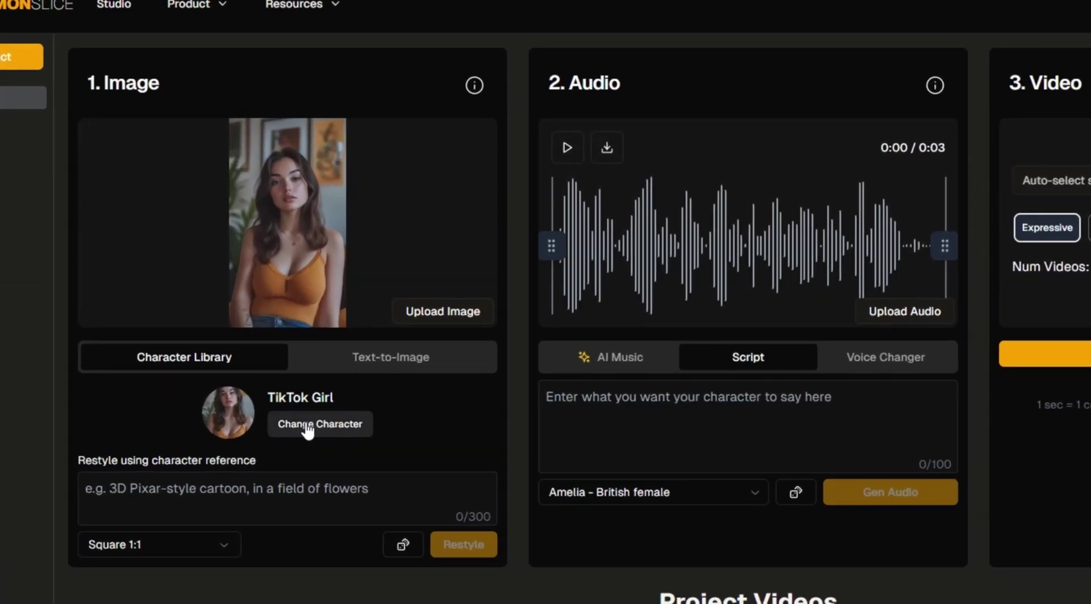
Step: Open the character library via Change Character and scroll through the preset characters
{"action": "left_click", "coordinate": [308, 427]}
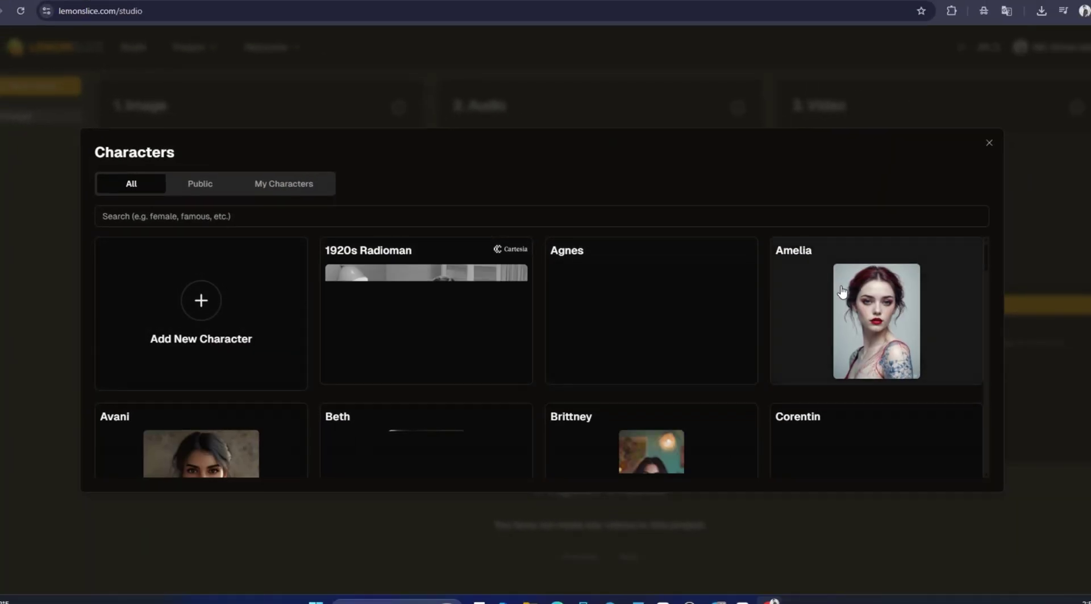
{"action": "scroll", "coordinate": [1076, 335], "scroll_direction": "down", "scroll_amount": 10}
{"action": "scroll", "coordinate": [842, 291], "scroll_direction": "down", "scroll_amount": 3}
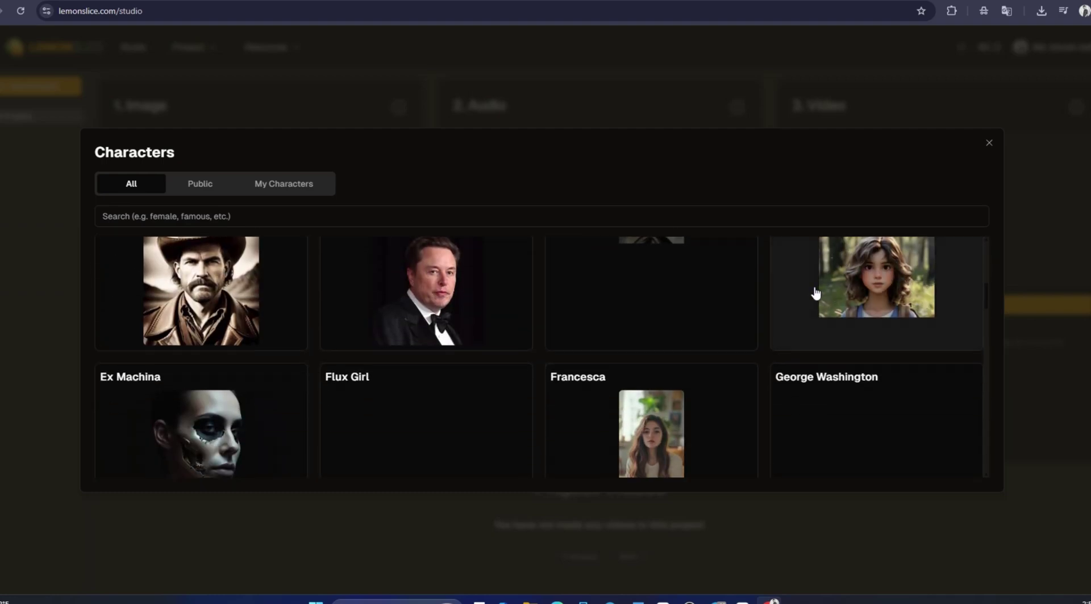
{"action": "scroll", "coordinate": [816, 292], "scroll_direction": "up", "scroll_amount": 8}
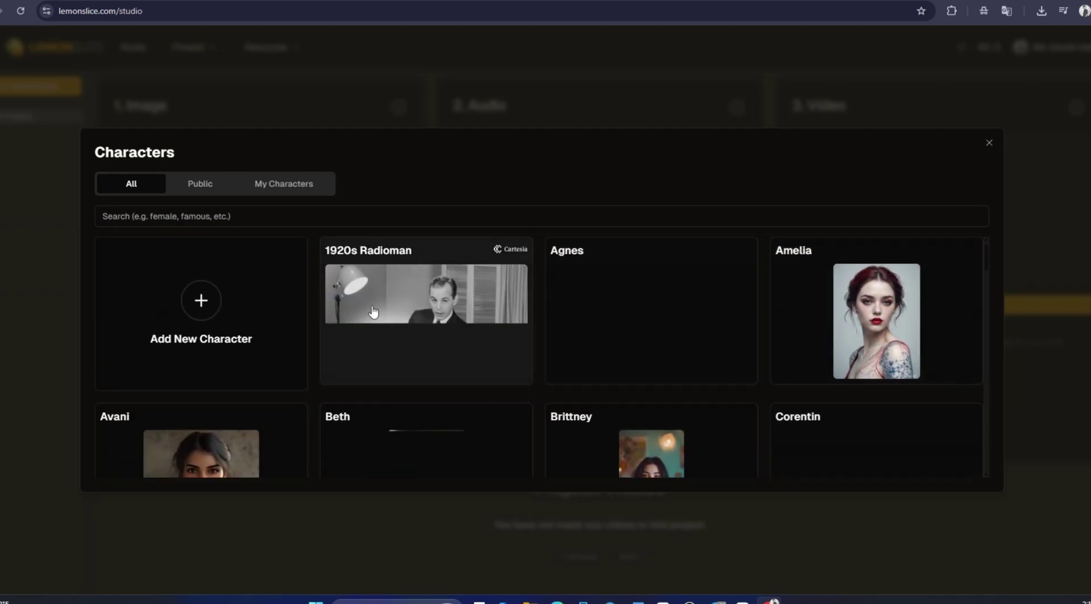
{"action": "scroll", "coordinate": [815, 339], "scroll_direction": "down", "scroll_amount": 10}
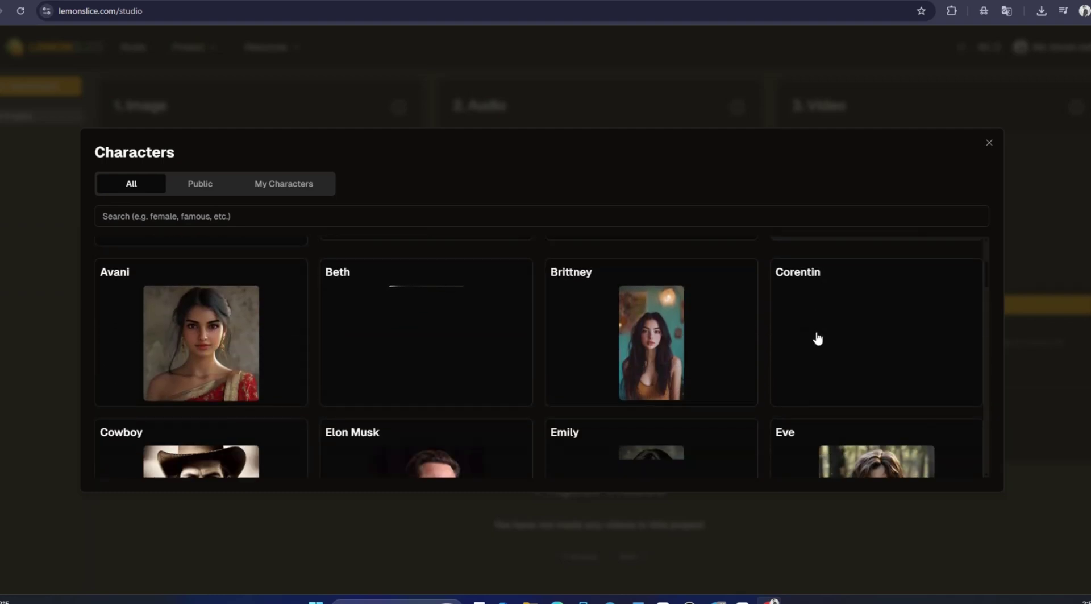
{"action": "scroll", "coordinate": [566, 306], "scroll_direction": "down", "scroll_amount": 5}
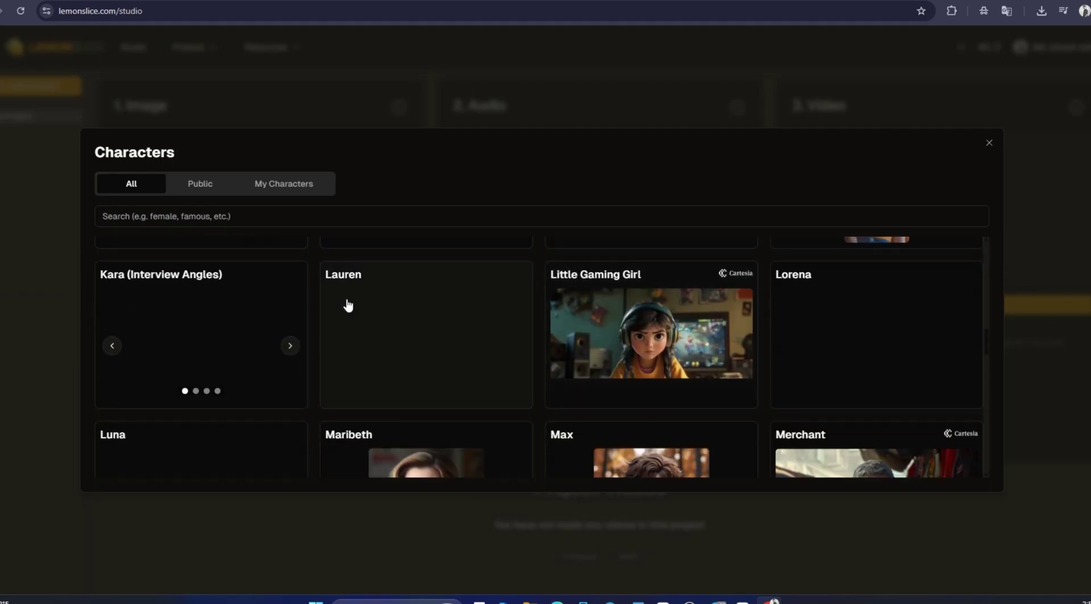
Step: Check the My Characters tab, then return to All and browse the character grid again
{"action": "left_click", "coordinate": [317, 184]}
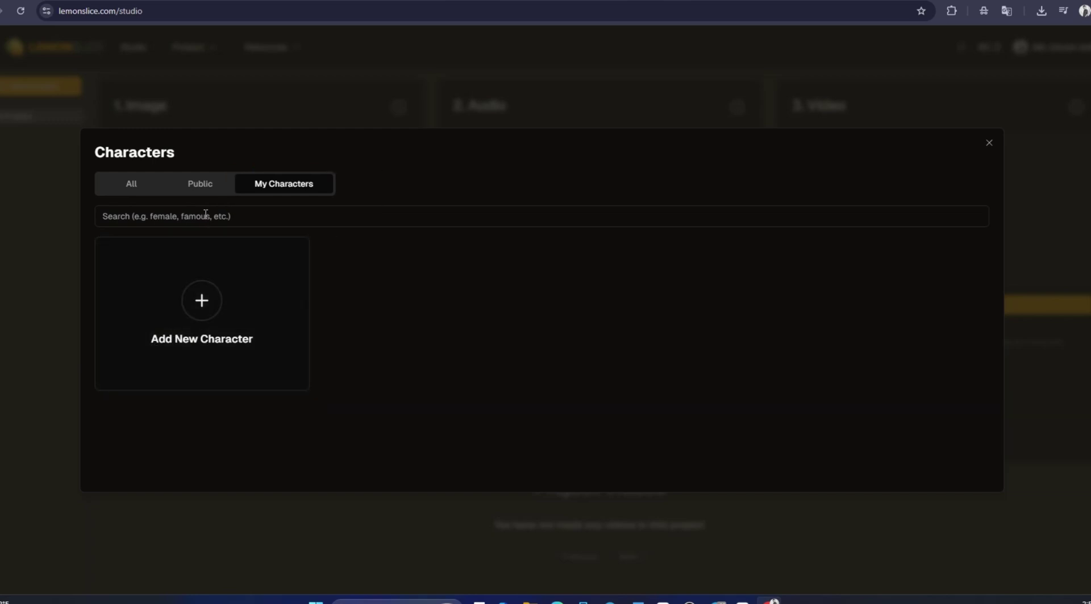
{"action": "left_click", "coordinate": [131, 183]}
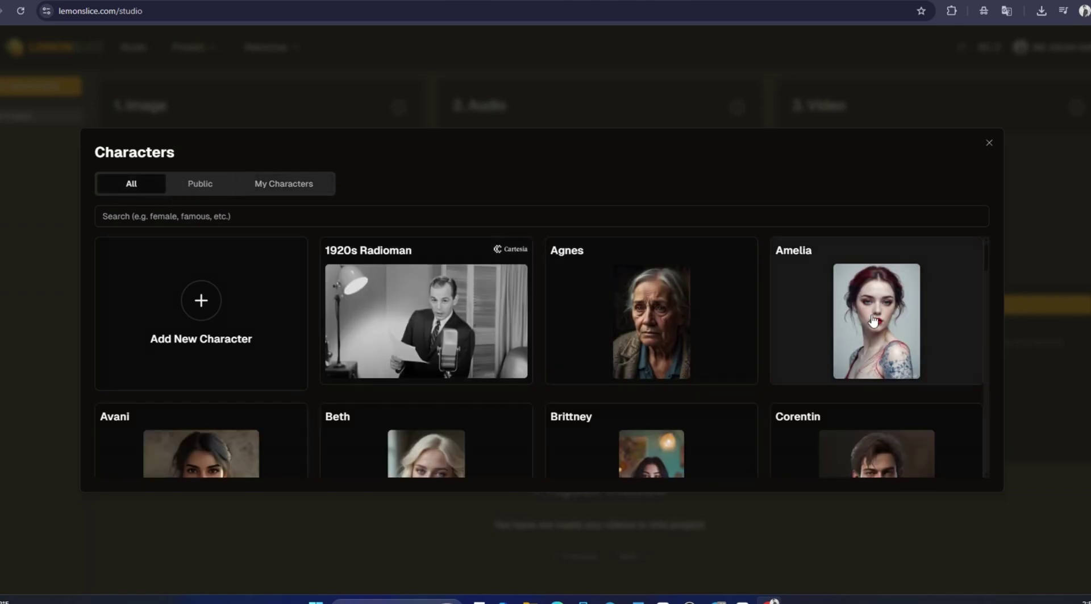
{"action": "scroll", "coordinate": [876, 317], "scroll_direction": "down", "scroll_amount": 10}
{"action": "scroll", "coordinate": [876, 316], "scroll_direction": "down", "scroll_amount": 8}
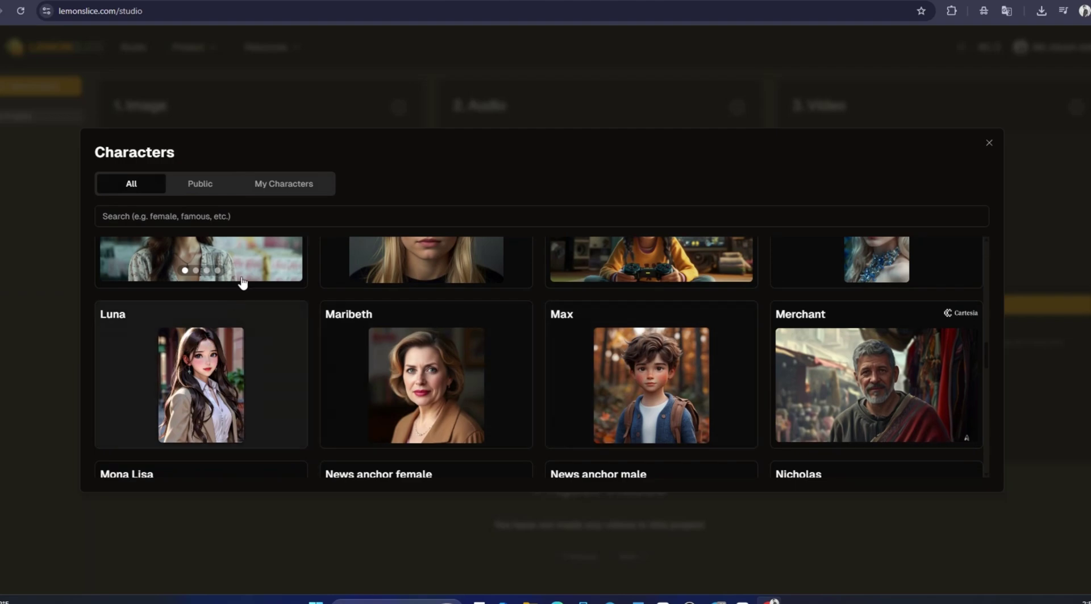
{"action": "scroll", "coordinate": [330, 290], "scroll_direction": "up", "scroll_amount": 8}
{"action": "scroll", "coordinate": [332, 290], "scroll_direction": "up", "scroll_amount": 10}
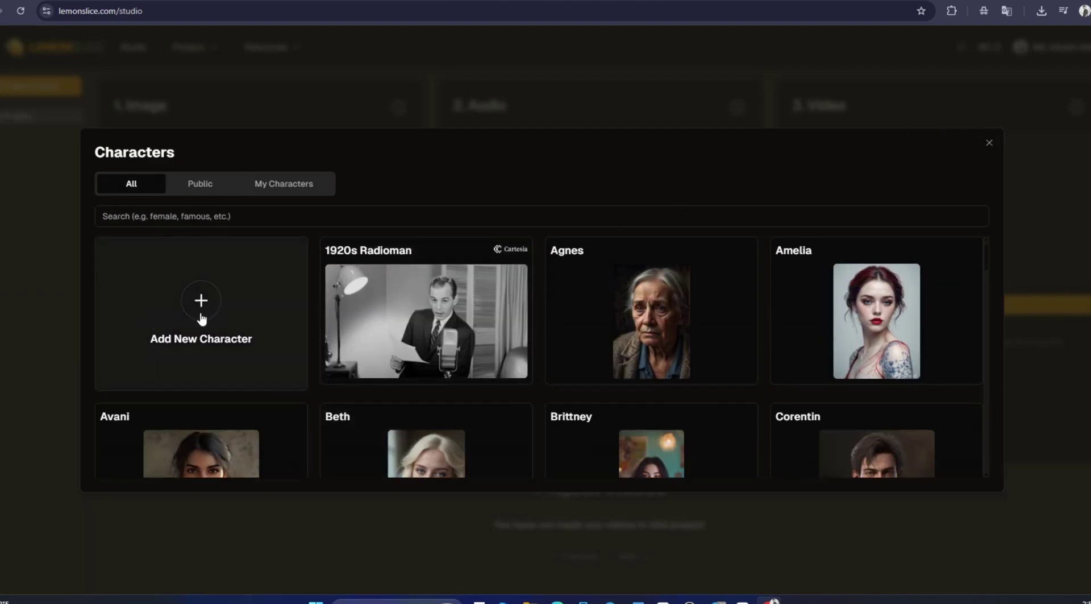
Step: Close the character library and upload the photo of the suited man as the image
{"action": "left_click", "coordinate": [990, 145]}
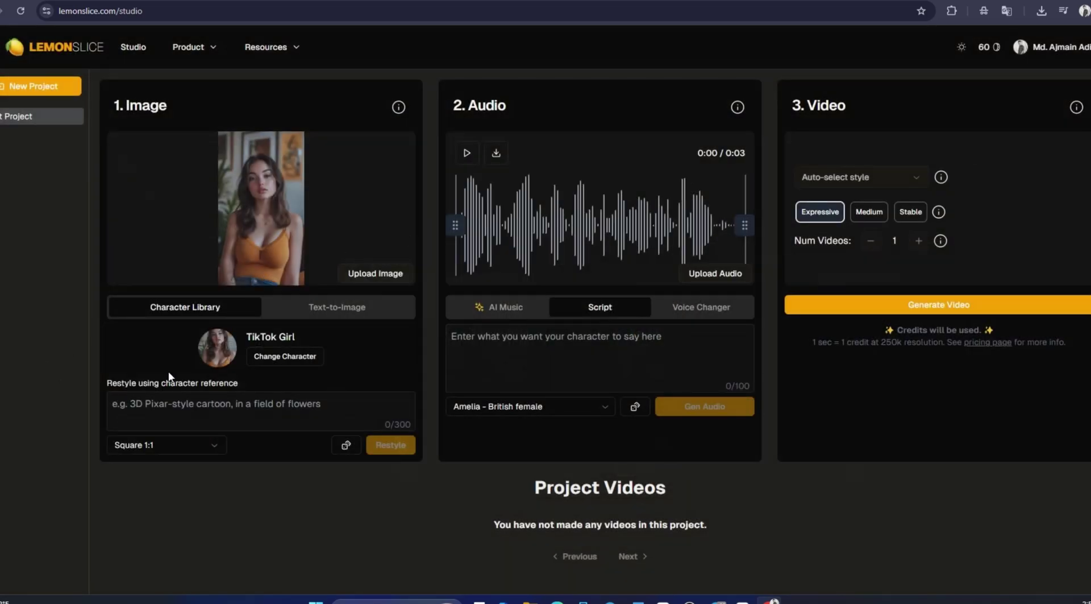
{"action": "left_click", "coordinate": [186, 414]}
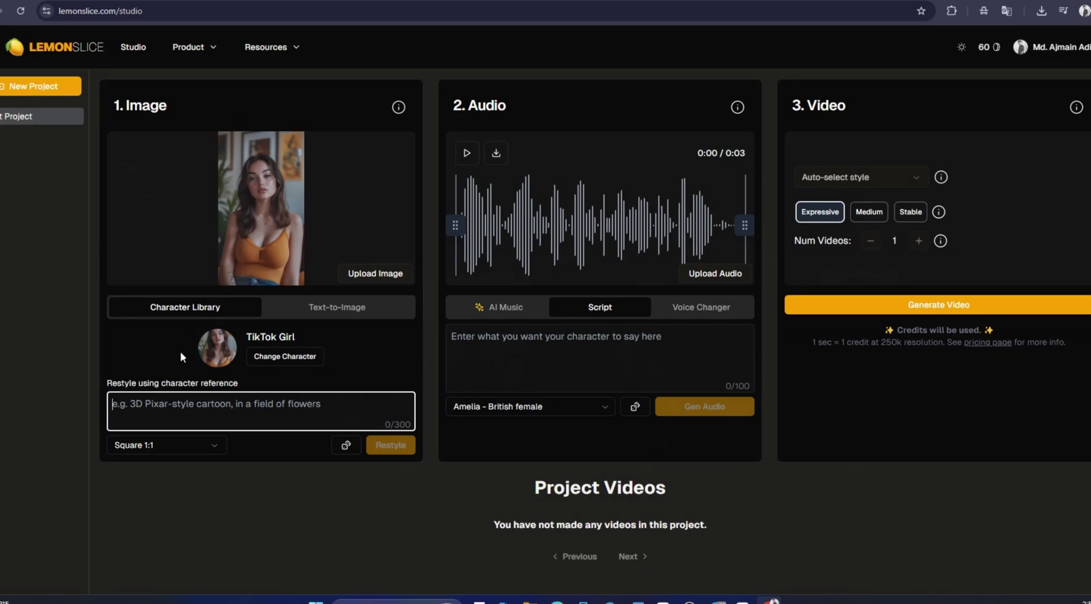
{"action": "left_click", "coordinate": [365, 275]}
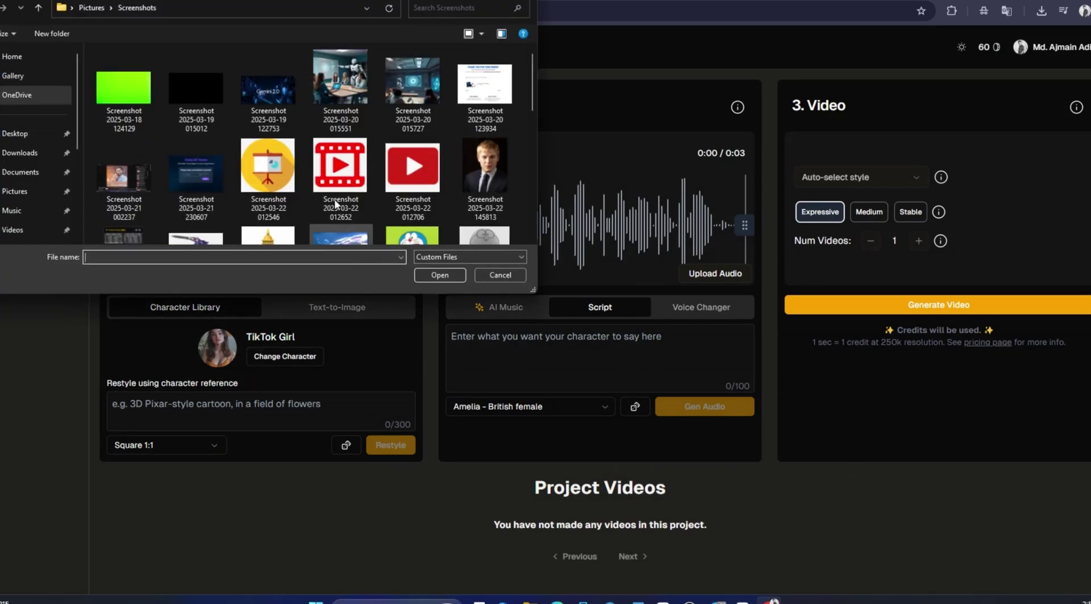
{"action": "double_click", "coordinate": [484, 170]}
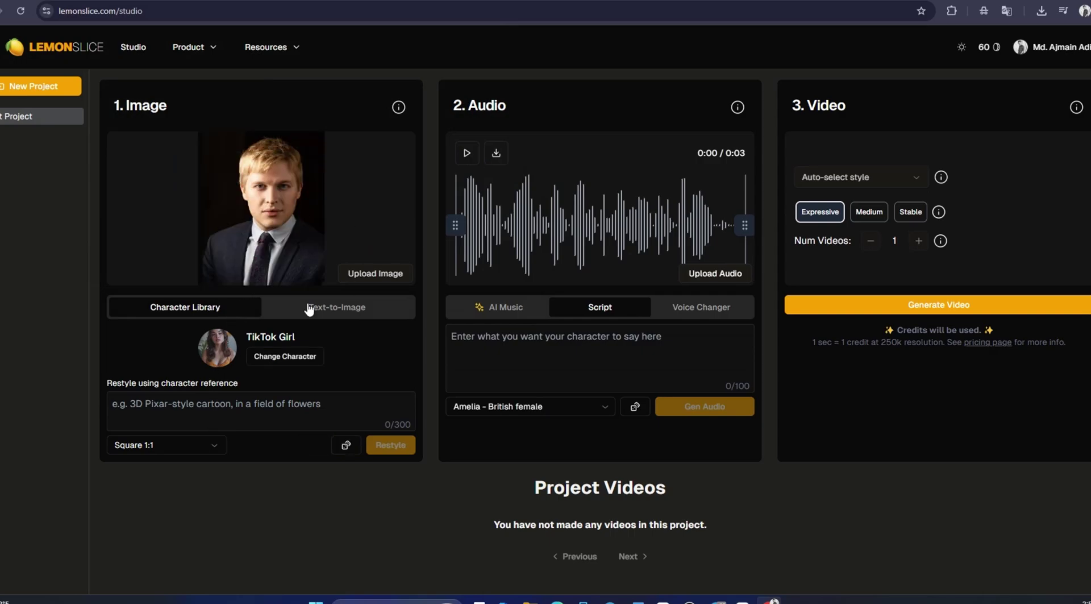
Step: Fill in the random restyle prompt 'In the newsroom, as a news anchor' and set Horizontal 16:9
{"action": "left_click", "coordinate": [345, 449]}
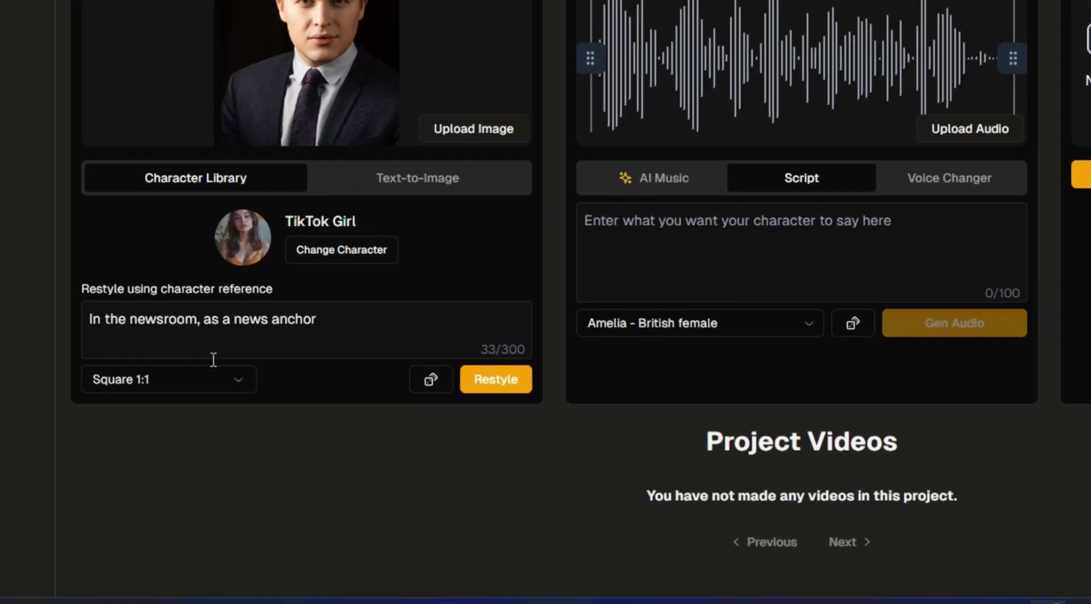
{"action": "left_click", "coordinate": [190, 444]}
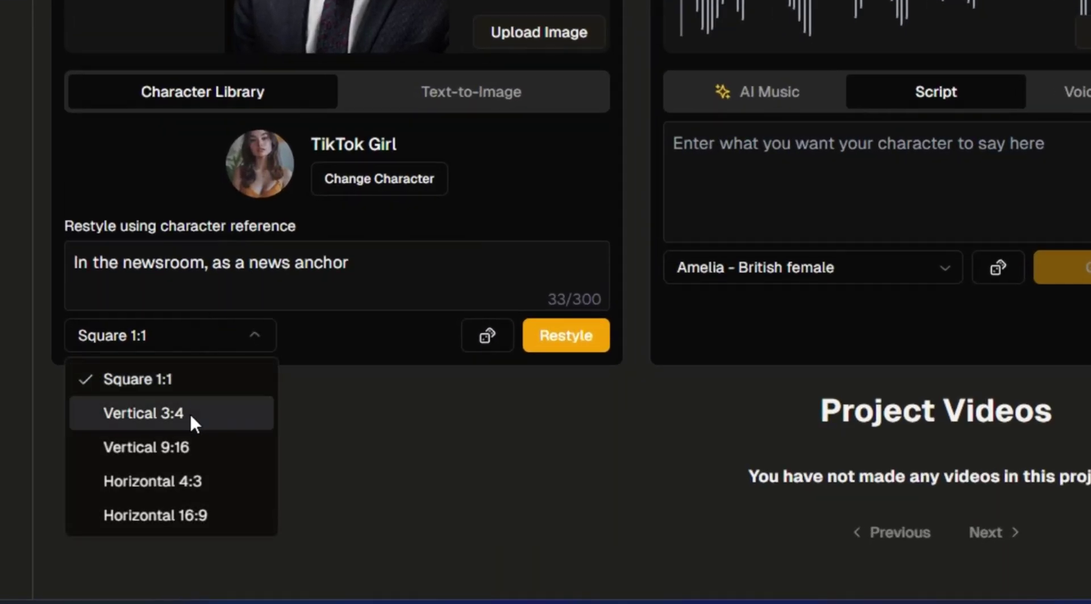
{"action": "left_click", "coordinate": [191, 446]}
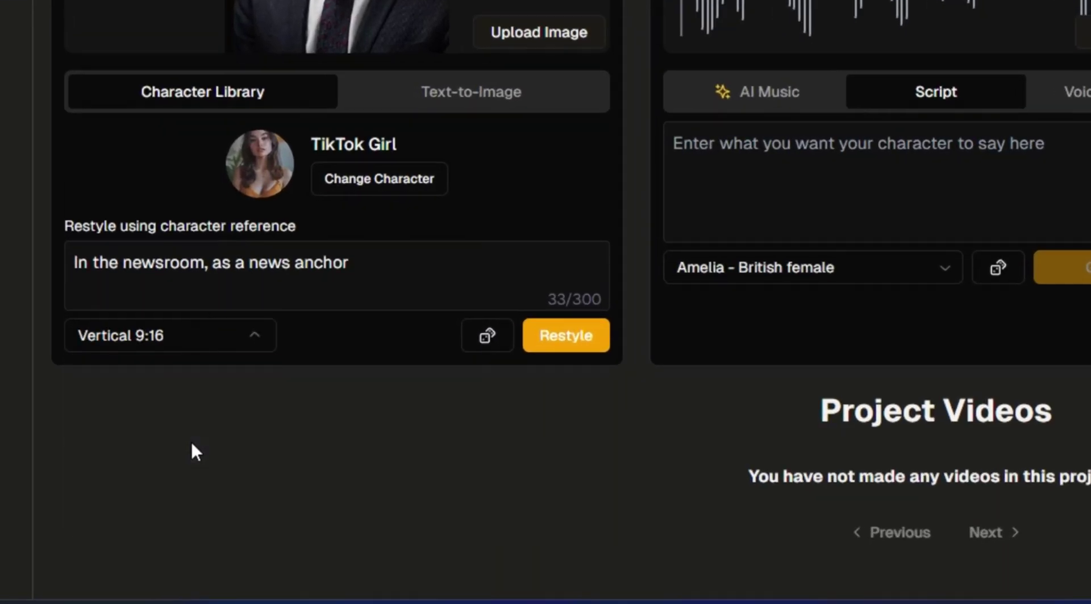
{"action": "left_click", "coordinate": [209, 342]}
{"action": "left_click", "coordinate": [185, 515]}
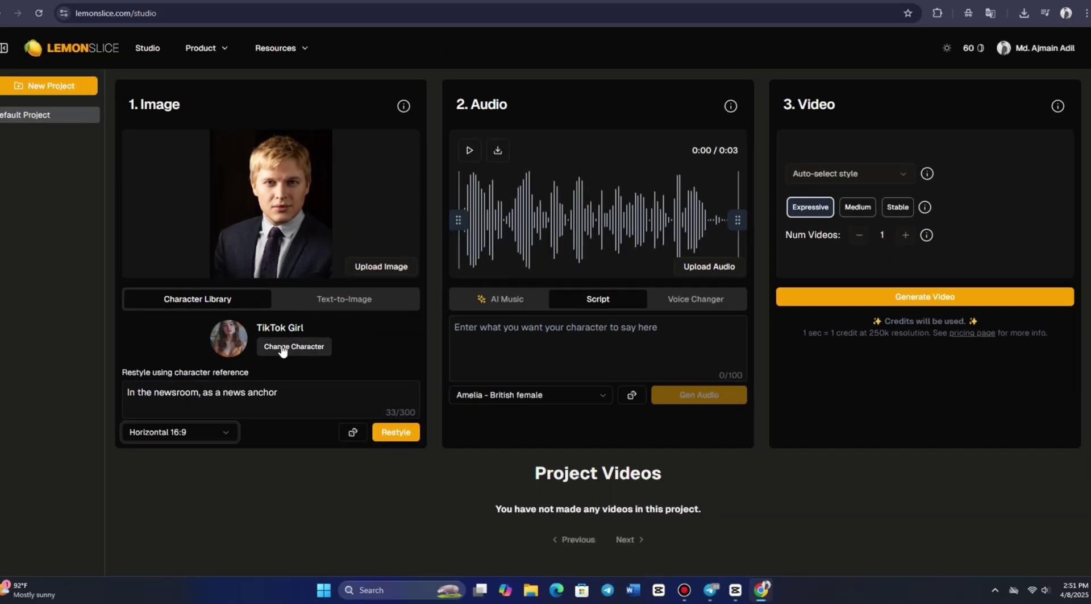
Step: Switch the audio step to Voice Changer and select the Cowboy voice
{"action": "left_click", "coordinate": [493, 306]}
{"action": "left_click", "coordinate": [683, 305]}
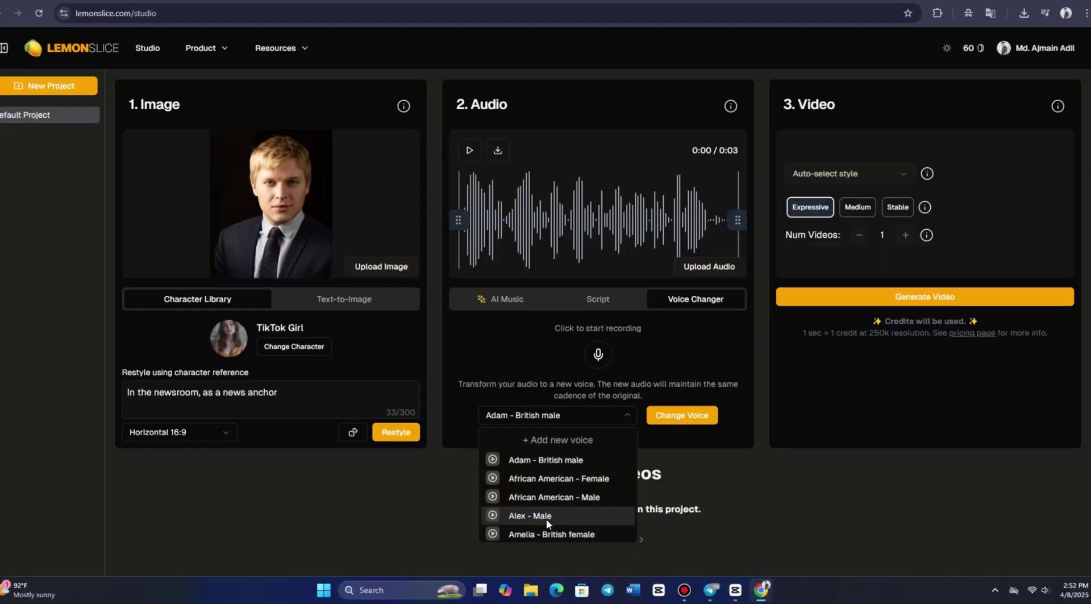
{"action": "left_click", "coordinate": [547, 516]}
{"action": "left_click", "coordinate": [545, 417]}
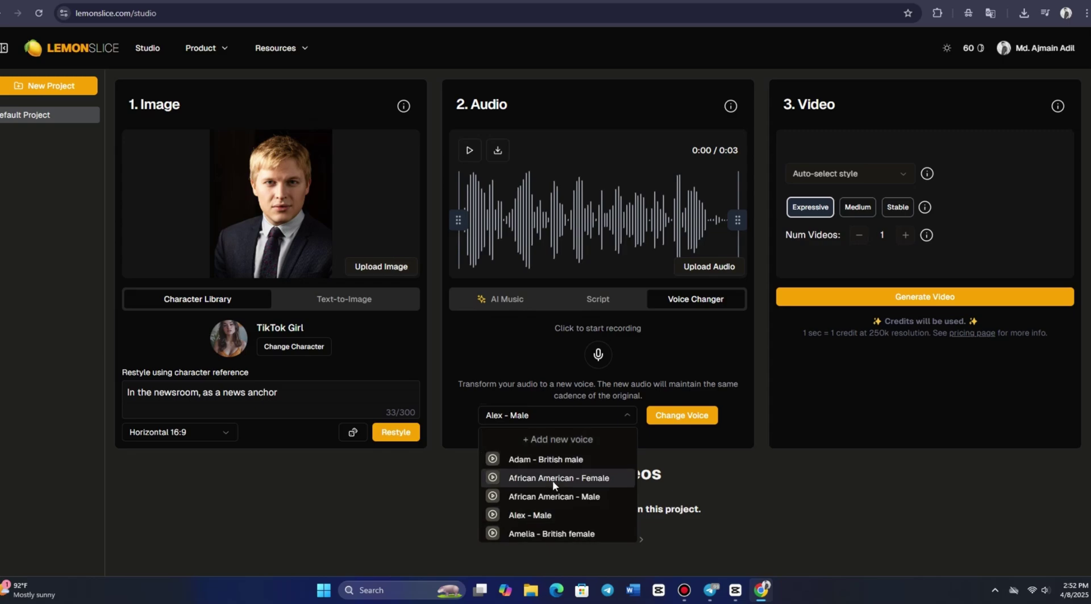
{"action": "scroll", "coordinate": [546, 483], "scroll_direction": "down", "scroll_amount": 3}
{"action": "left_click", "coordinate": [538, 489]}
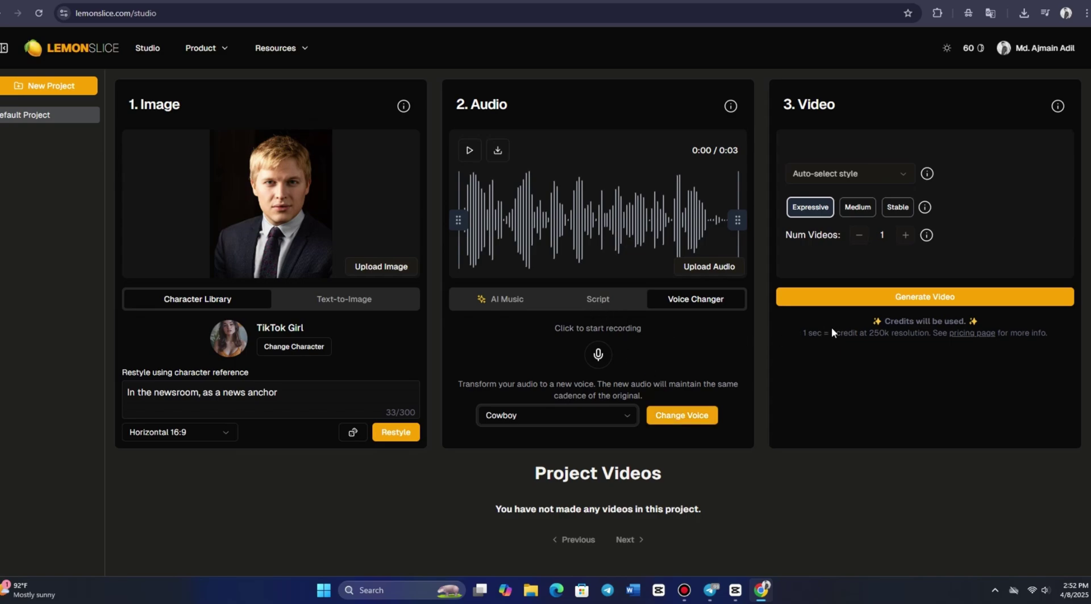
{"action": "left_click", "coordinate": [536, 419]}
{"action": "left_click", "coordinate": [505, 387]}
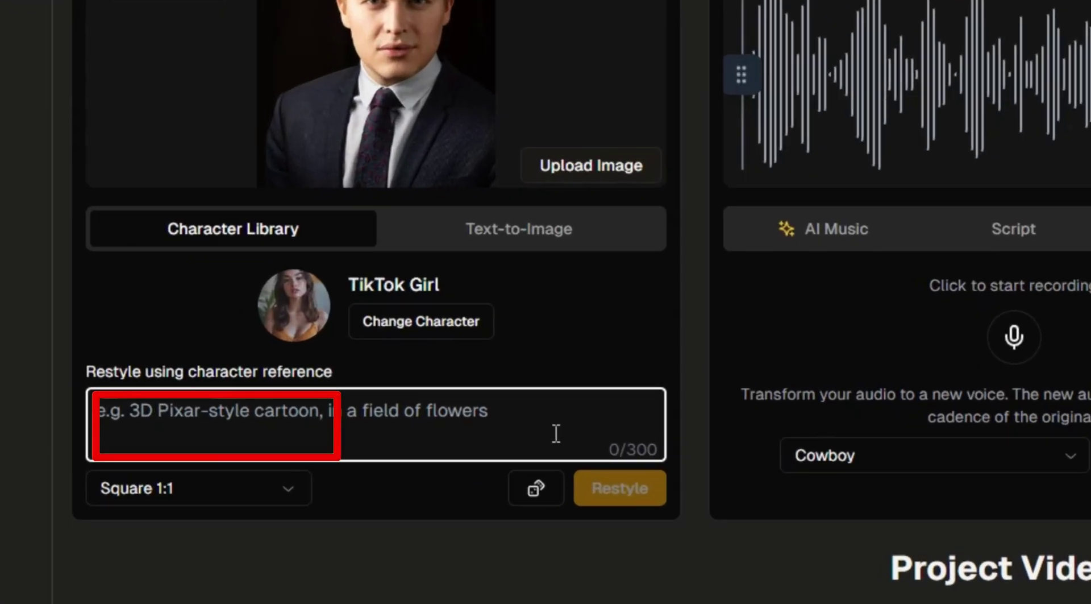
Step: Restyle the character as 3D Pixar in a flower field at Vertical 9:16
{"action": "type", "text": "3D Pixar style in a field of flowers"}
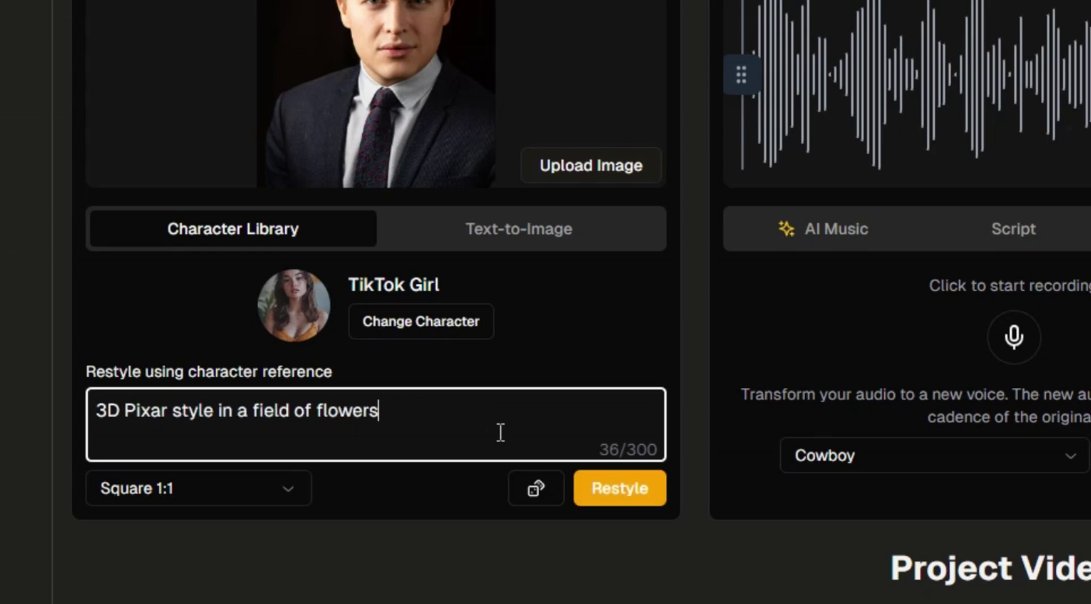
{"action": "left_click", "coordinate": [229, 486]}
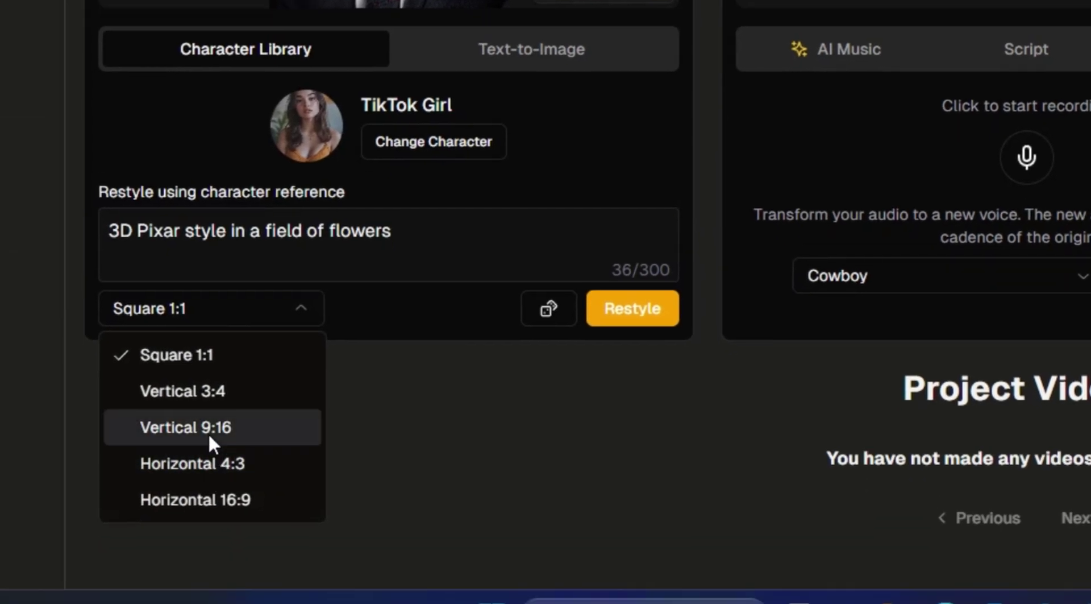
{"action": "left_click", "coordinate": [208, 429]}
{"action": "left_click", "coordinate": [634, 317]}
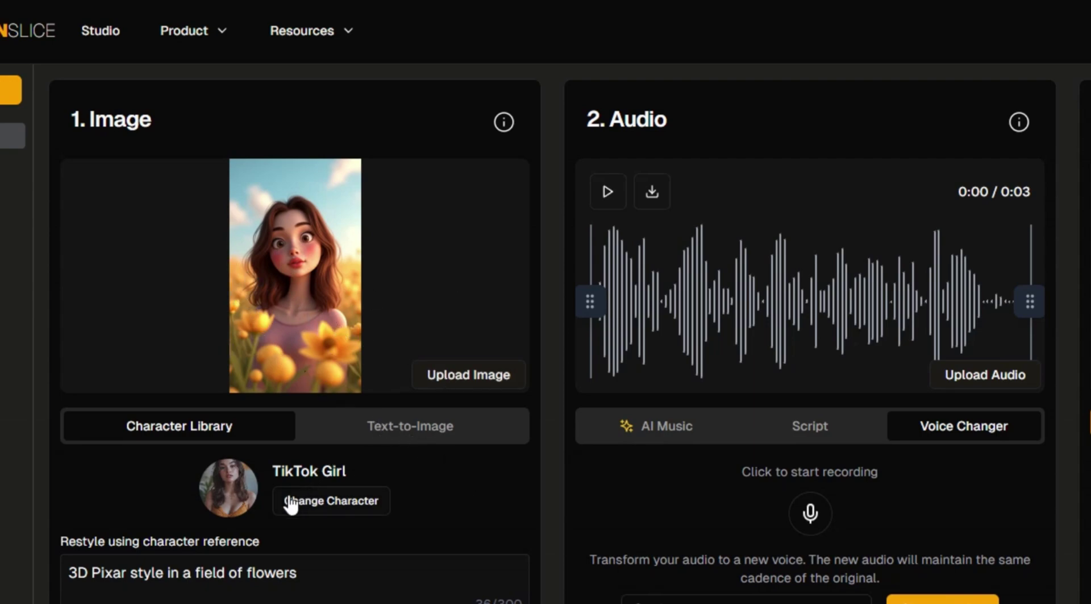
Step: In Text-to-Image, paste the prompt for a red-jacket woman with a shopping bag on a city street
{"action": "left_click", "coordinate": [419, 430]}
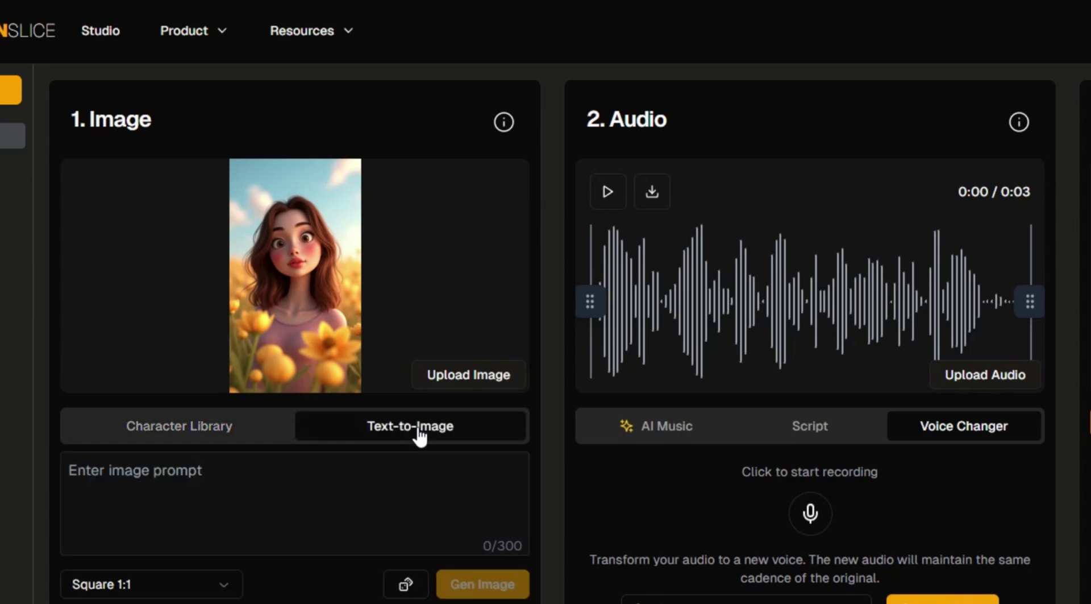
{"action": "left_click", "coordinate": [356, 482]}
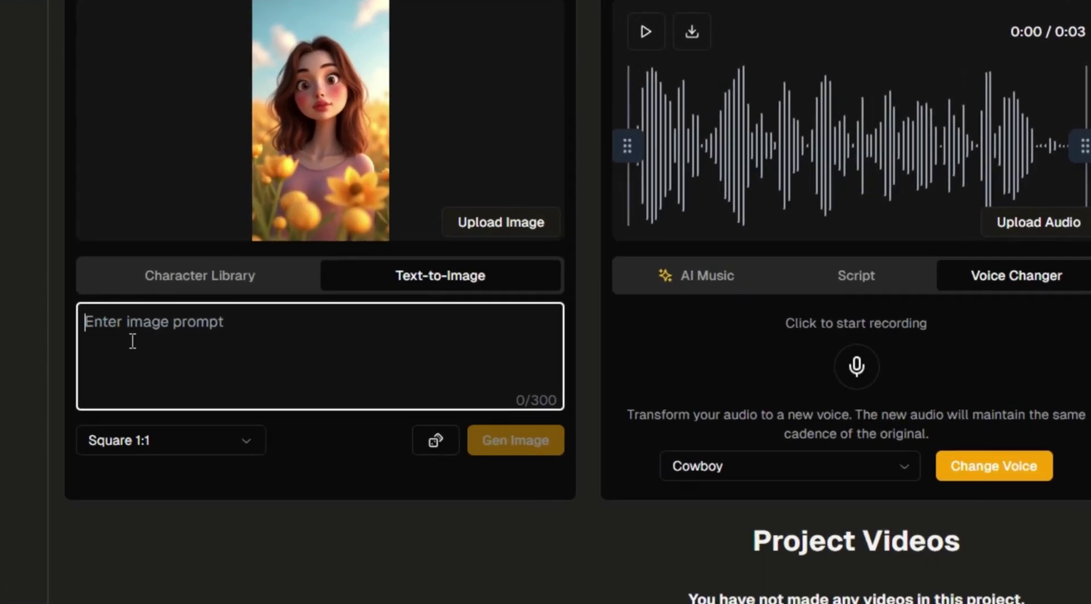
{"action": "type", "text": "a young woman standing on a busy city street, wearing a red jacket and carrying a shopping bag"}
{"action": "left_click_drag", "start_coordinate": [88, 323], "coordinate": [309, 364]}
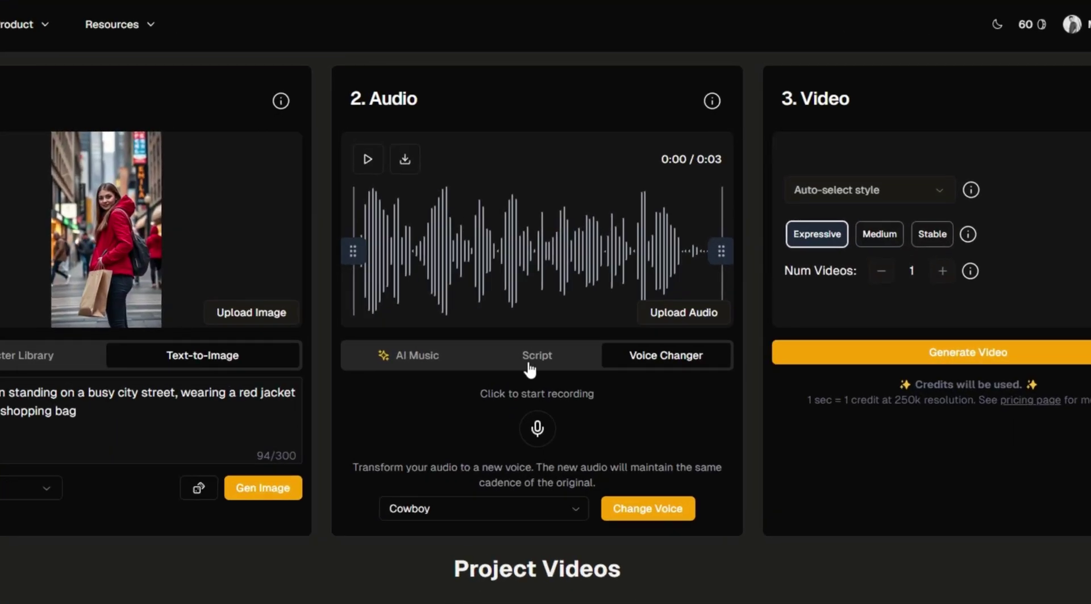
Step: Paste the city-street welcome script into the Script box
{"action": "left_click", "coordinate": [599, 300]}
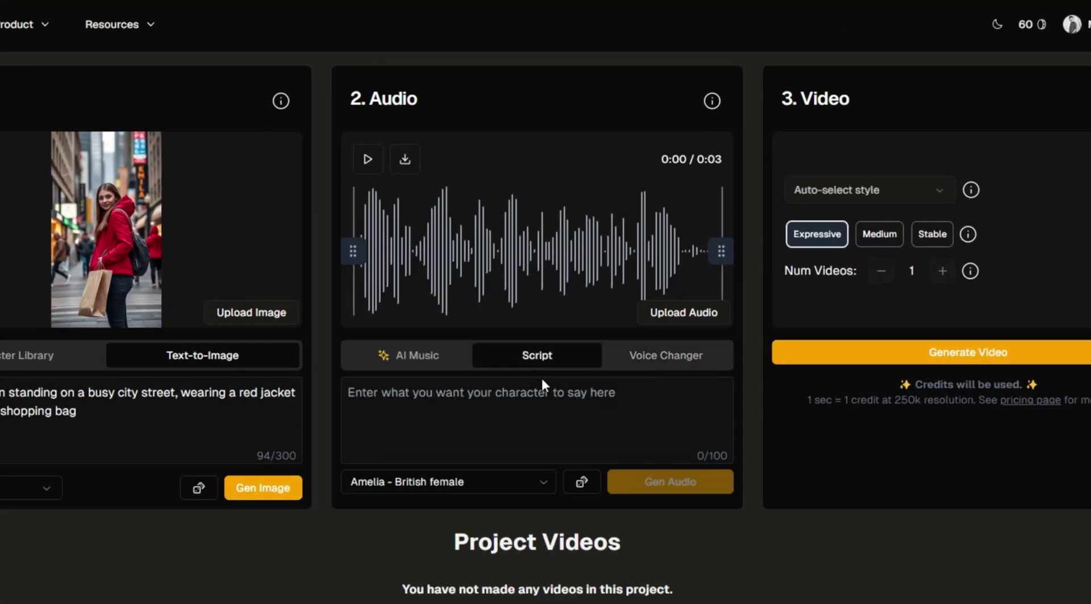
{"action": "left_click", "coordinate": [433, 408]}
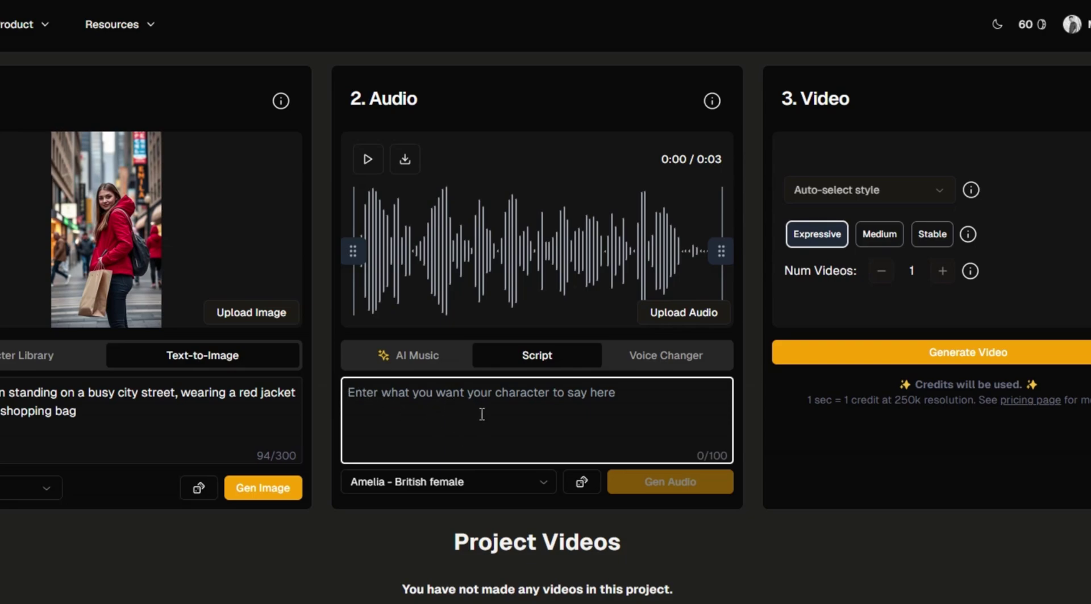
{"action": "type", "text": "Hello and welcome to the bustling city street. It’s more vibrant than any quiet corner, I’m sure, be"}
{"action": "left_click_drag", "start_coordinate": [347, 392], "coordinate": [546, 416]}
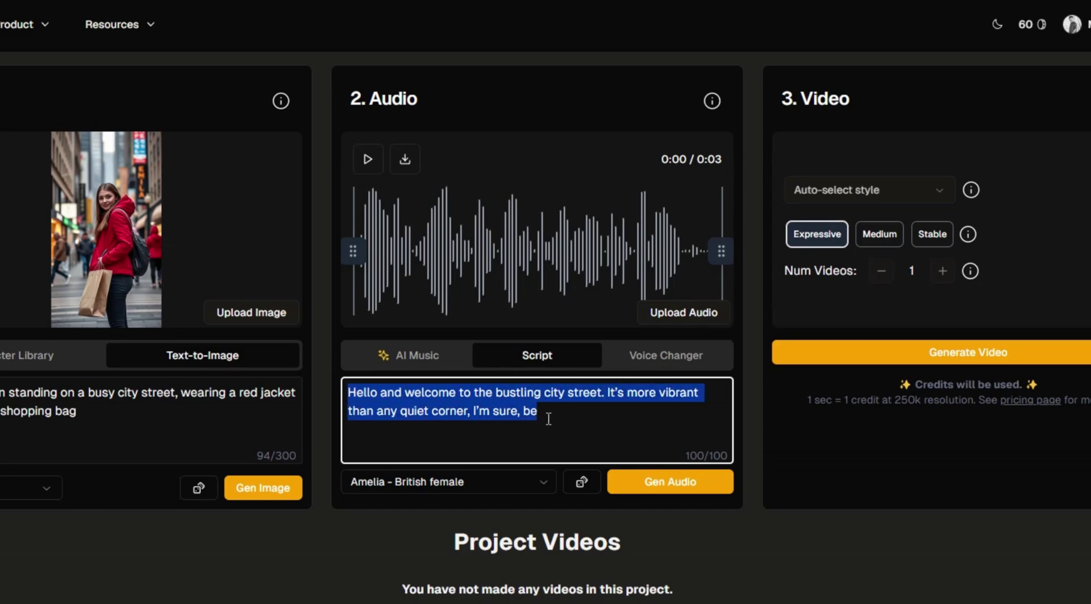
{"action": "left_click", "coordinate": [550, 418]}
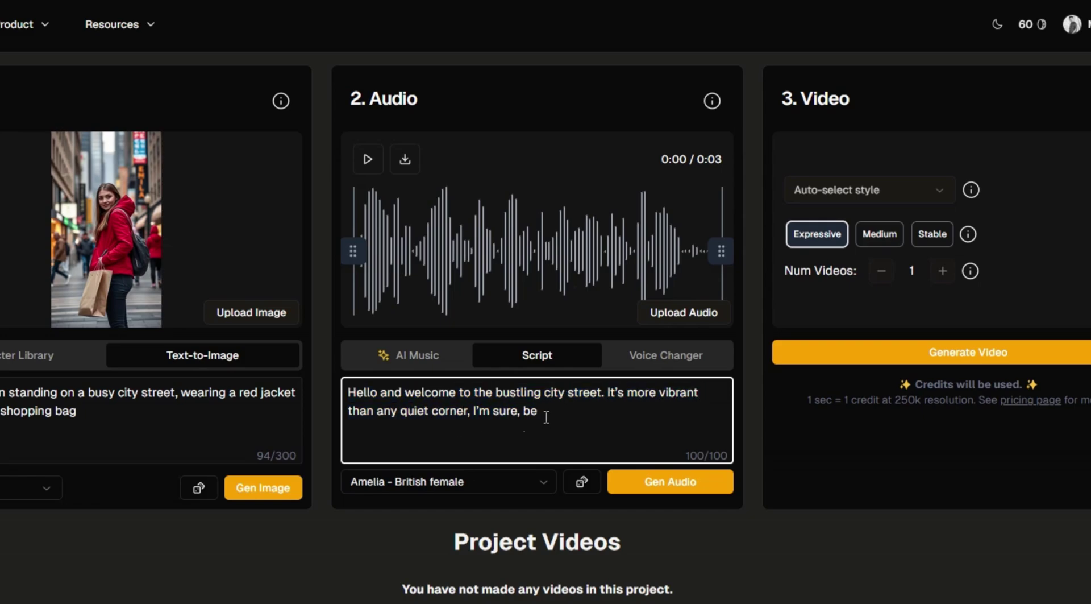
Step: Choose the Danielle - American female voice and generate the script audio
{"action": "left_click", "coordinate": [486, 482]}
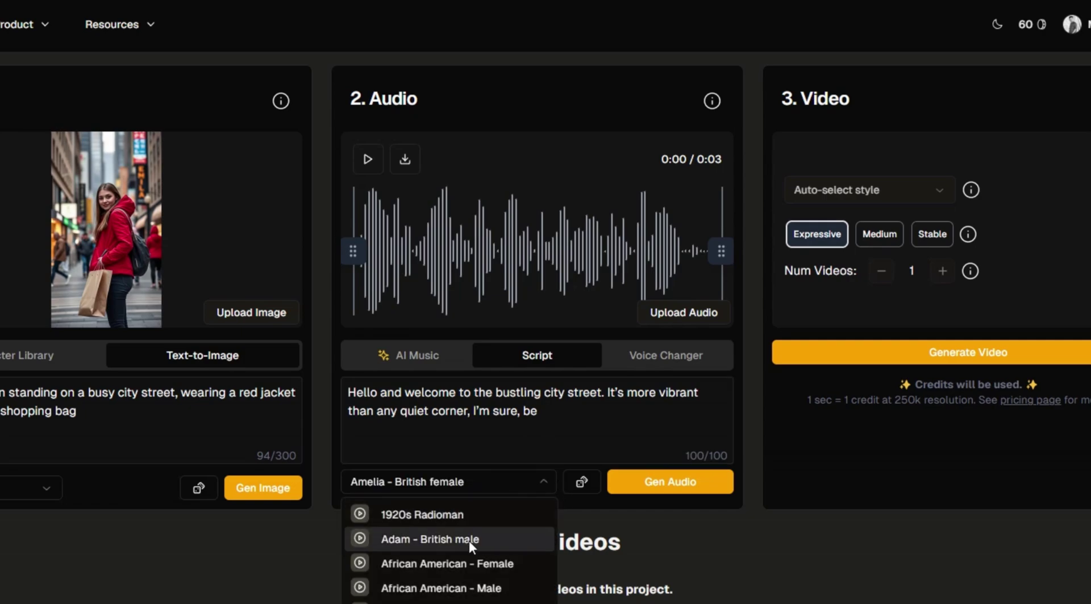
{"action": "scroll", "coordinate": [475, 568], "scroll_direction": "down", "scroll_amount": 2}
{"action": "scroll", "coordinate": [475, 570], "scroll_direction": "down", "scroll_amount": 3}
{"action": "scroll", "coordinate": [473, 570], "scroll_direction": "up", "scroll_amount": 1}
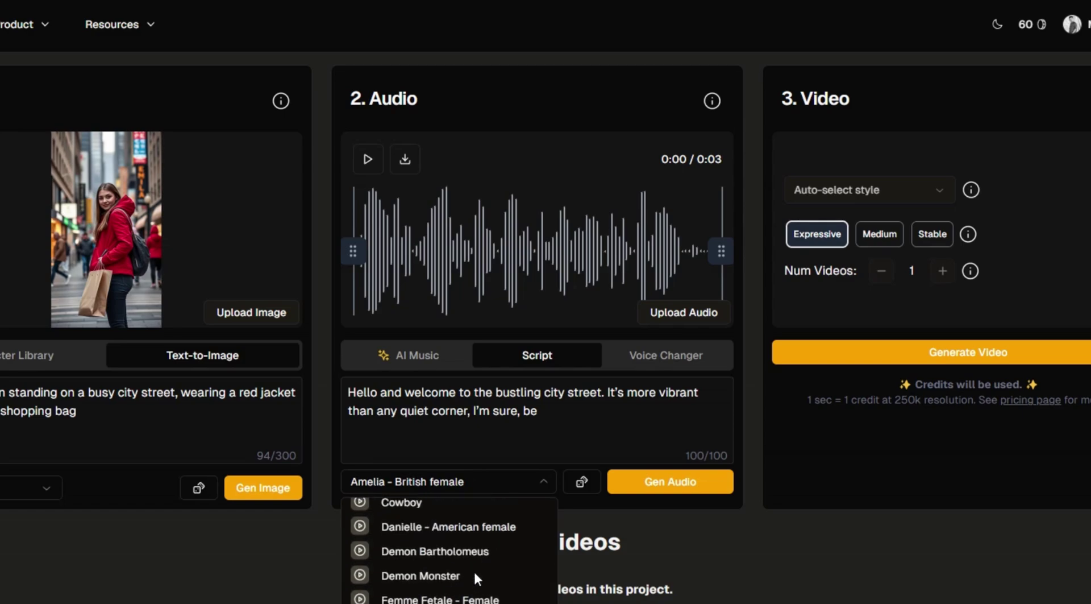
{"action": "scroll", "coordinate": [462, 552], "scroll_direction": "up", "scroll_amount": 3}
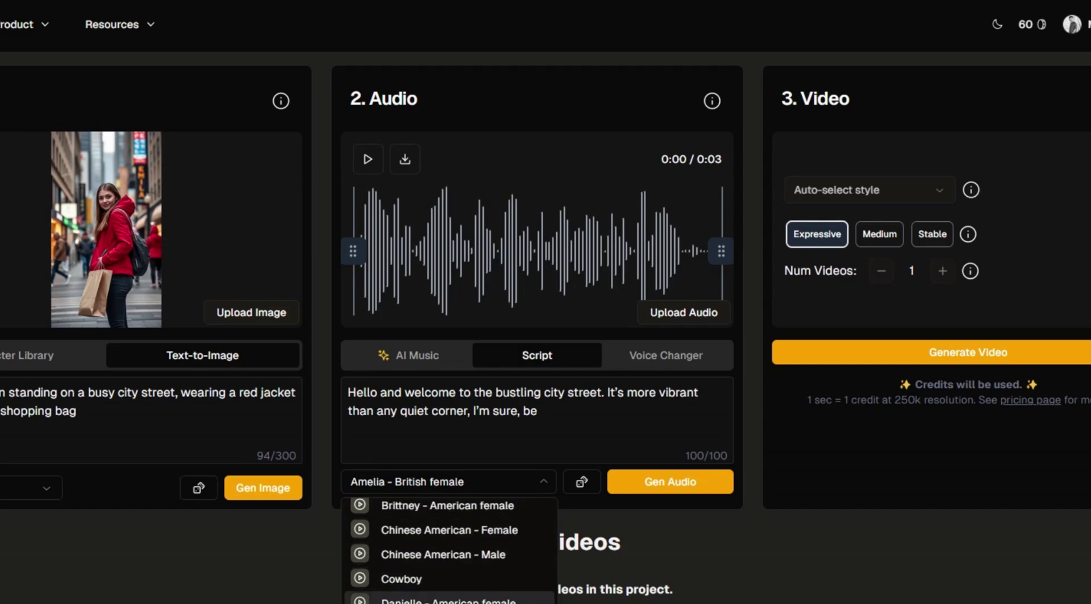
{"action": "left_click", "coordinate": [449, 600]}
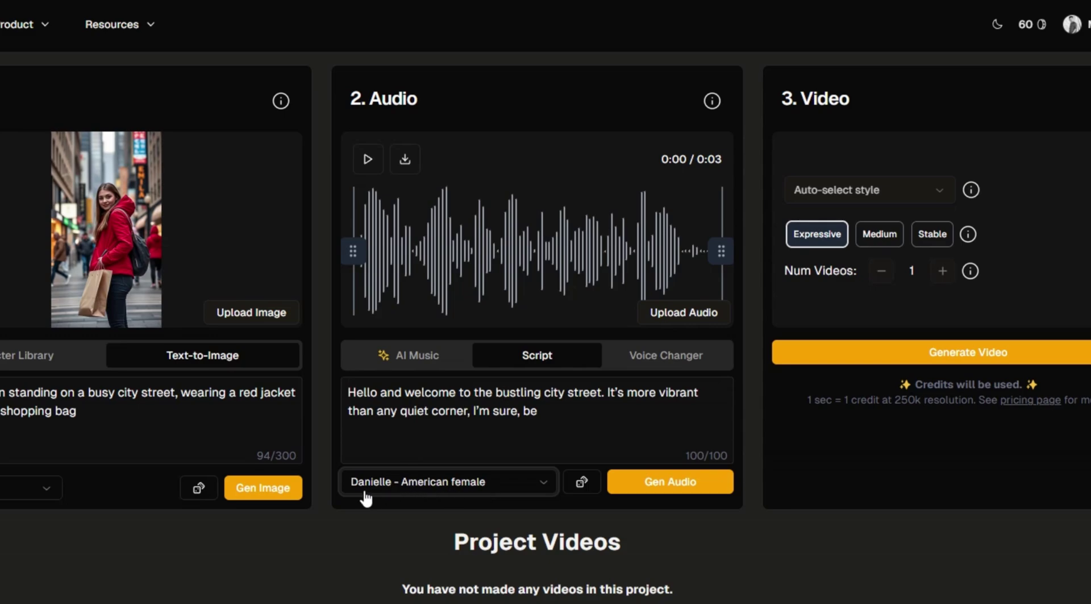
{"action": "left_click", "coordinate": [539, 486]}
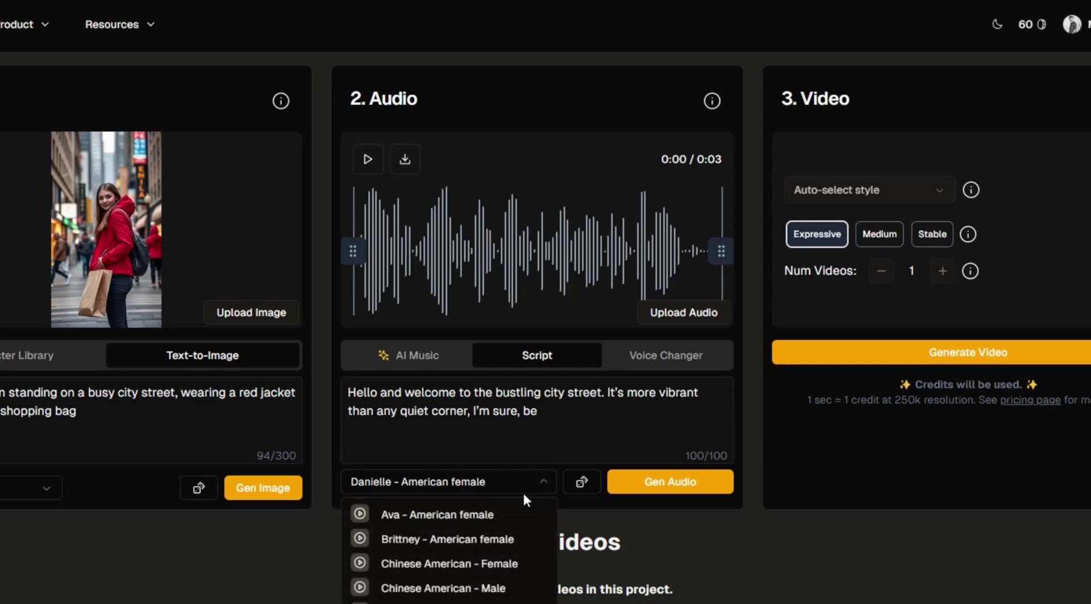
{"action": "left_click", "coordinate": [405, 482]}
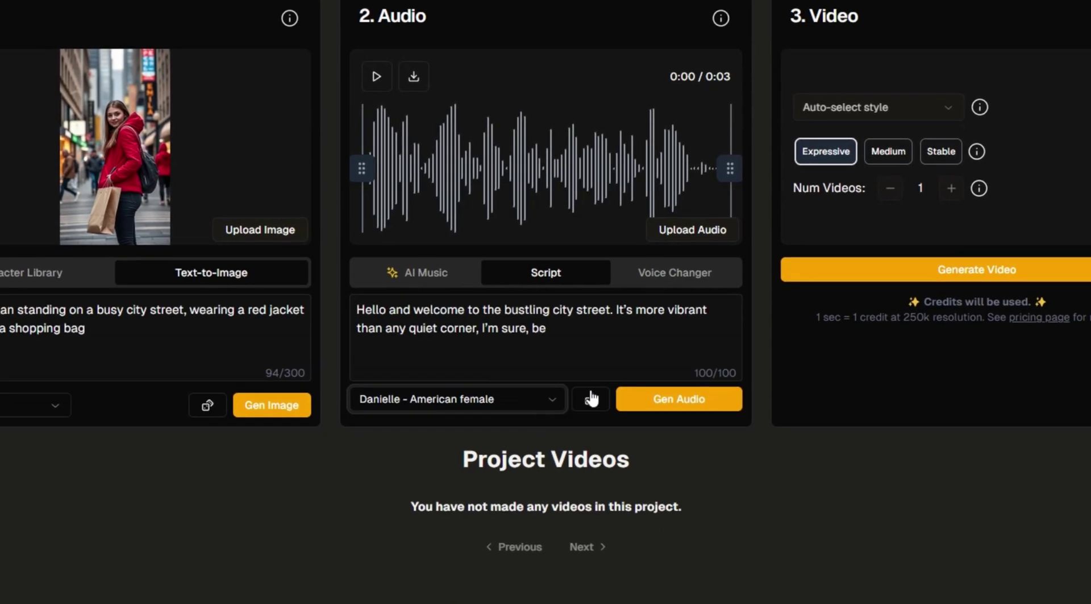
{"action": "left_click", "coordinate": [675, 402]}
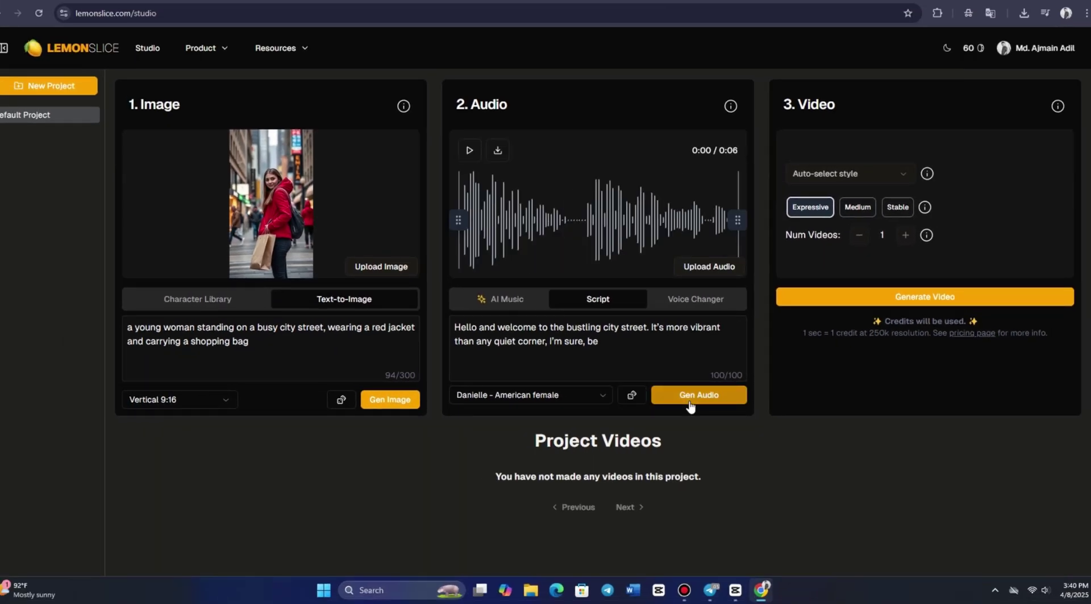
Step: Browse the voices available on the Voice Changer tab without changing anything
{"action": "left_click", "coordinate": [683, 310]}
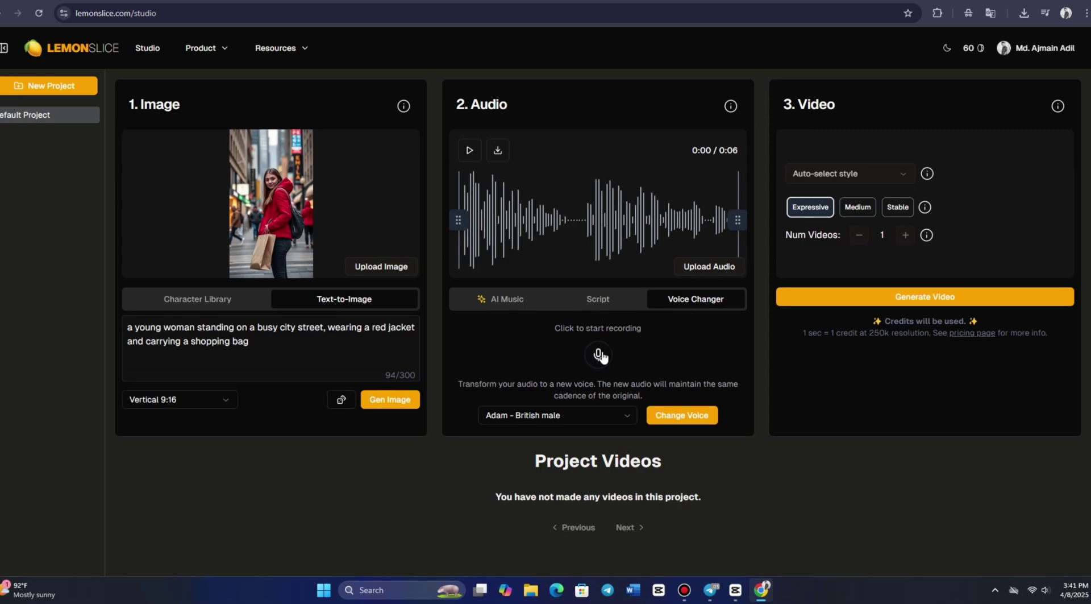
{"action": "left_click", "coordinate": [595, 411]}
{"action": "scroll", "coordinate": [571, 497], "scroll_direction": "down", "scroll_amount": 3}
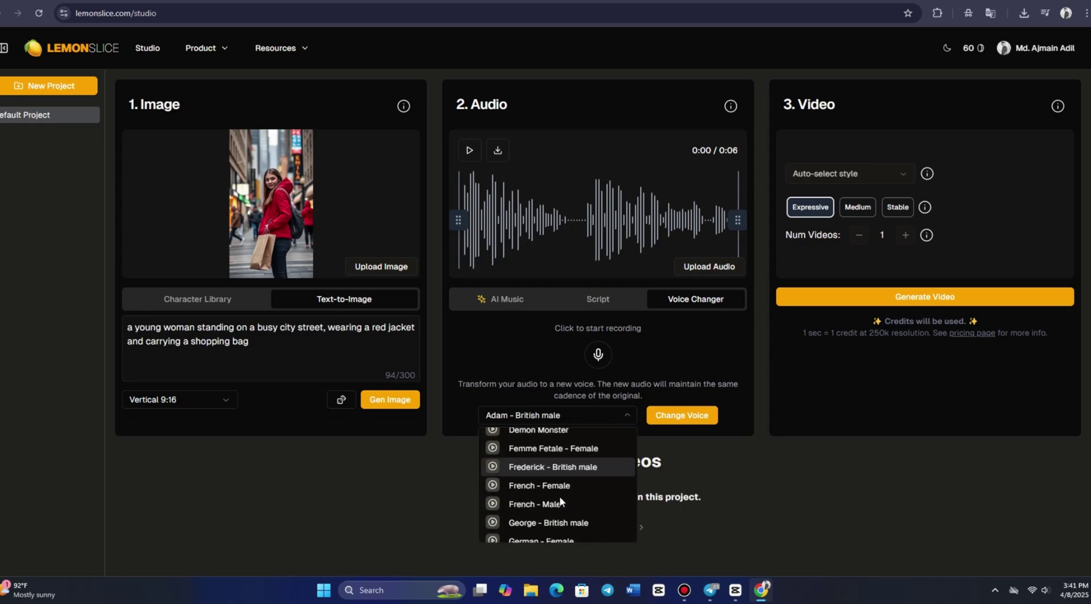
{"action": "scroll", "coordinate": [553, 485], "scroll_direction": "down", "scroll_amount": 3}
{"action": "scroll", "coordinate": [555, 480], "scroll_direction": "up", "scroll_amount": 8}
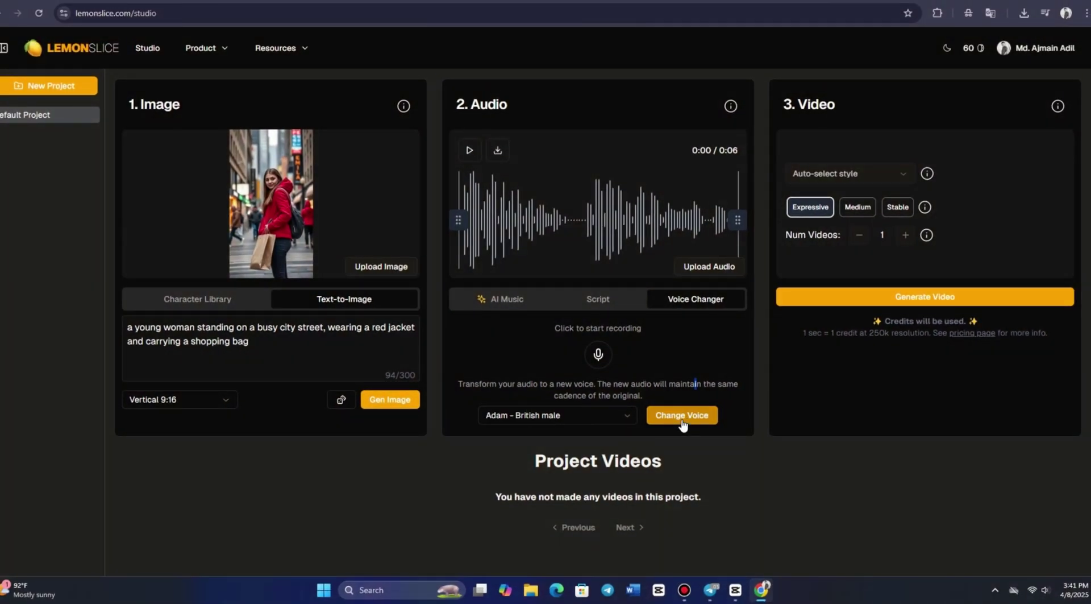
Step: Flip between the Script, AI Music and Voice Changer tabs, keeping the 6-second voice track
{"action": "left_click", "coordinate": [588, 298]}
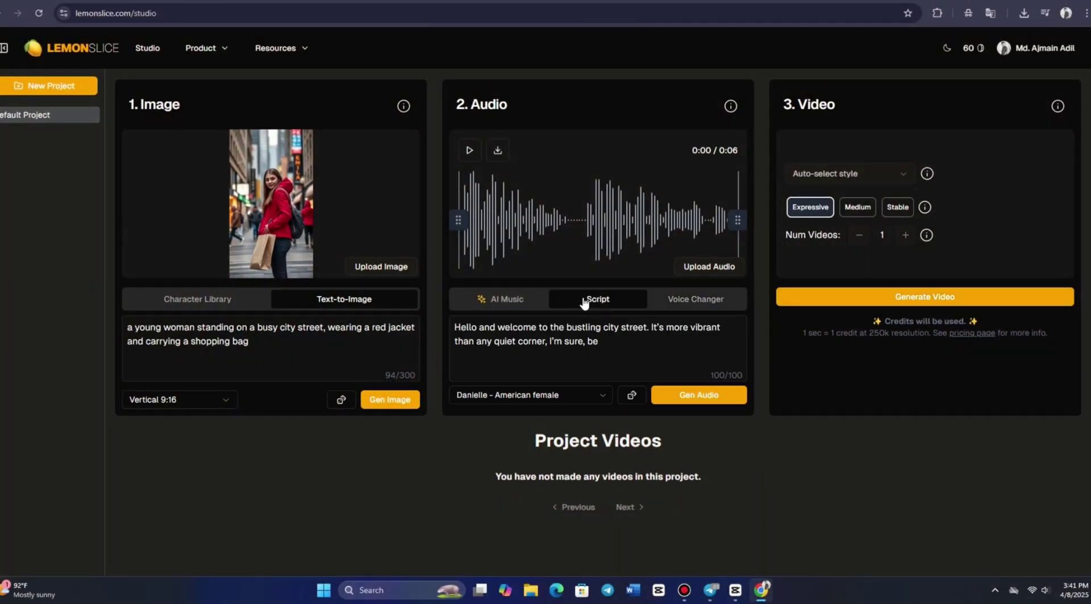
{"action": "left_click", "coordinate": [678, 398]}
{"action": "left_click", "coordinate": [512, 311]}
{"action": "left_click", "coordinate": [669, 301]}
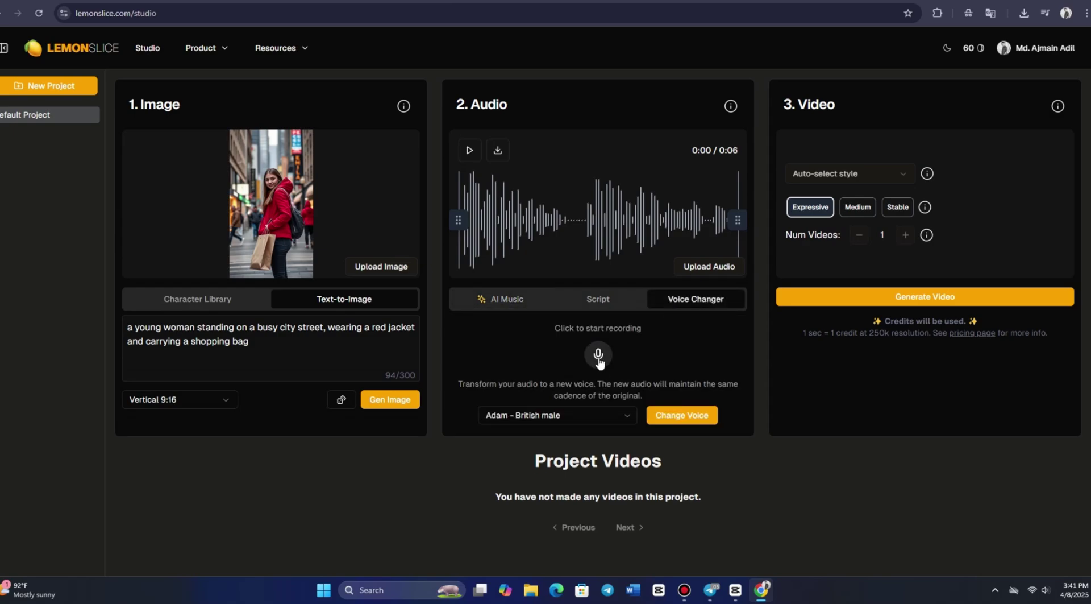
{"action": "left_click", "coordinate": [598, 298]}
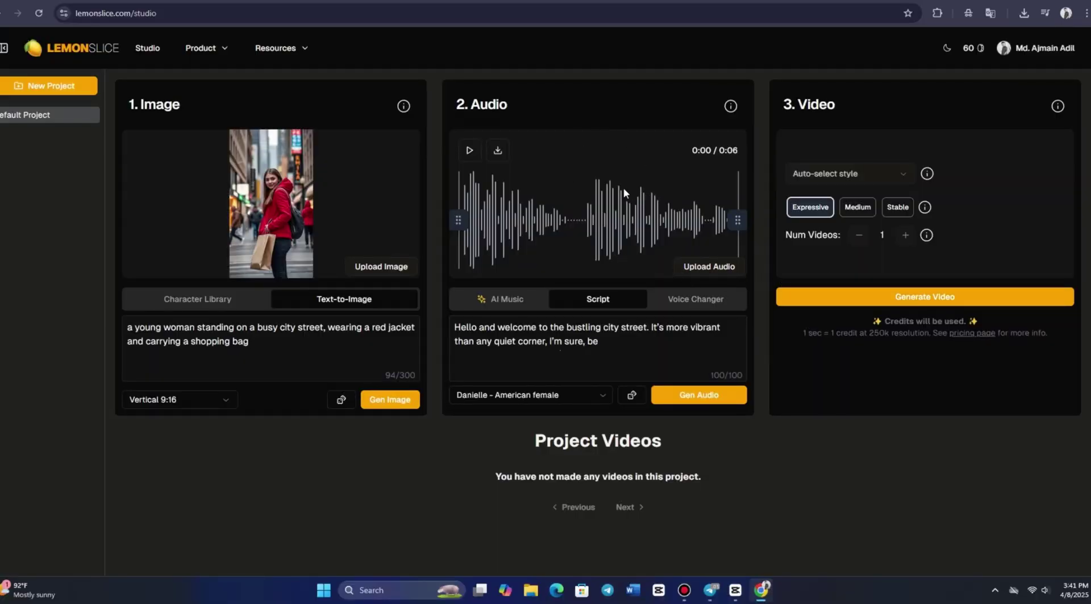
Step: Generate an AI song from the prompt 'A love song about meeting someone special in New York City'
{"action": "left_click", "coordinate": [503, 299]}
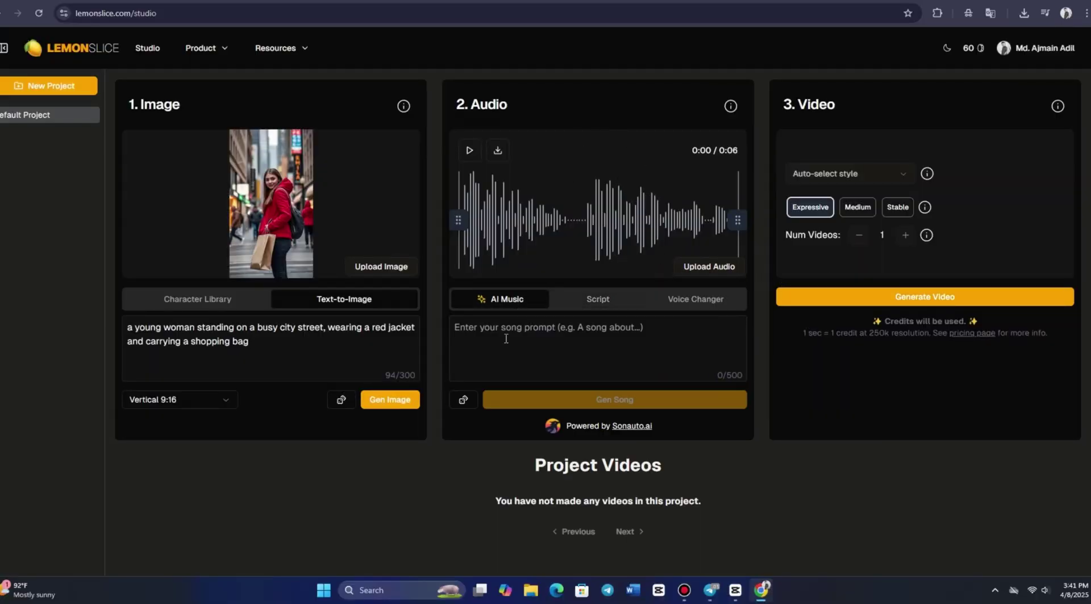
{"action": "left_click", "coordinate": [563, 343]}
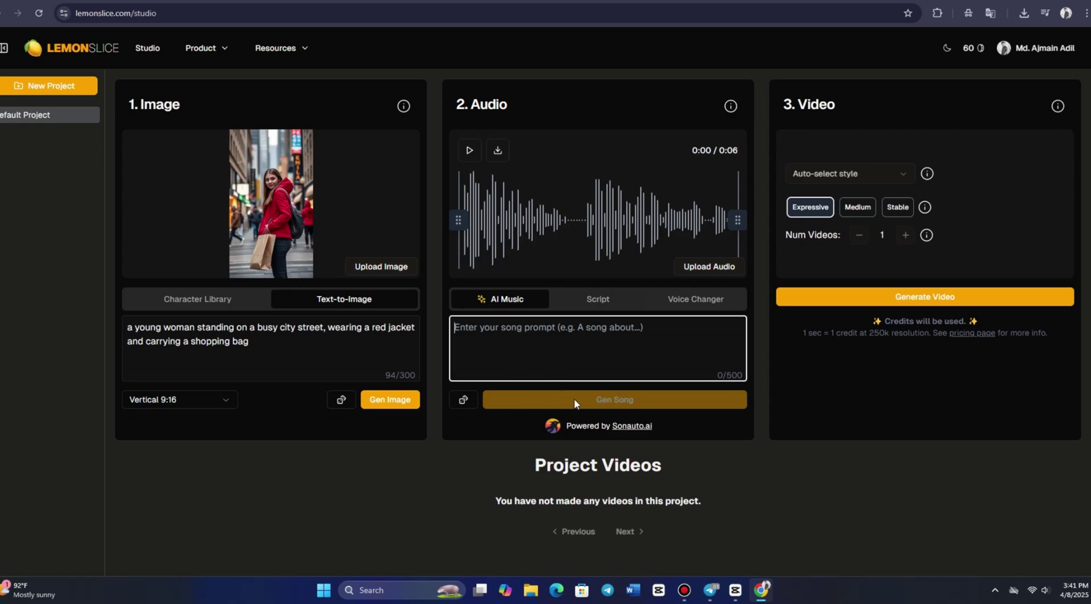
{"action": "left_click", "coordinate": [463, 399]}
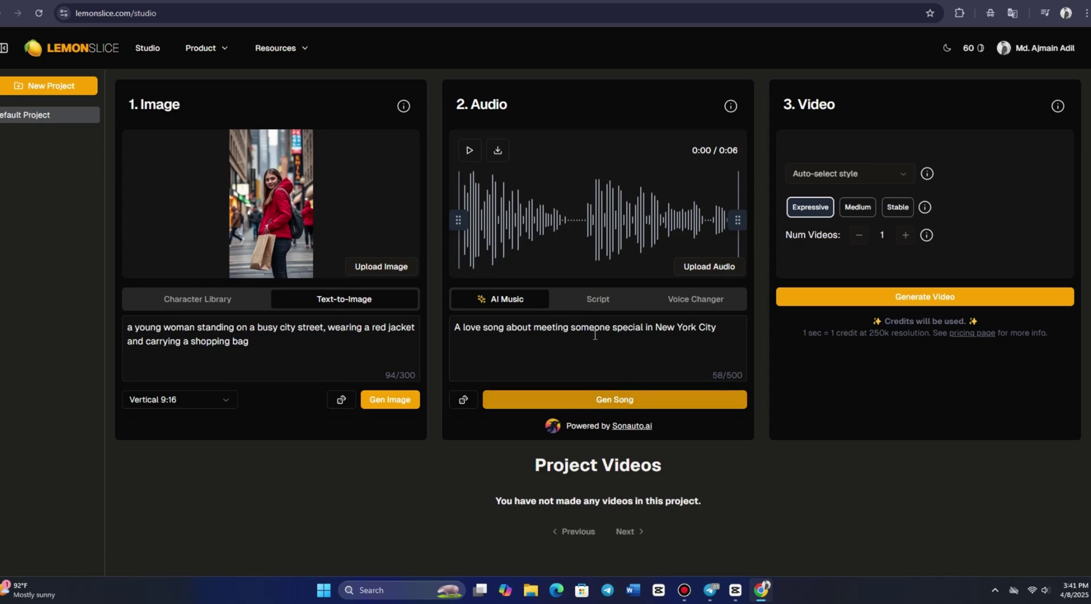
{"action": "left_click", "coordinate": [623, 401]}
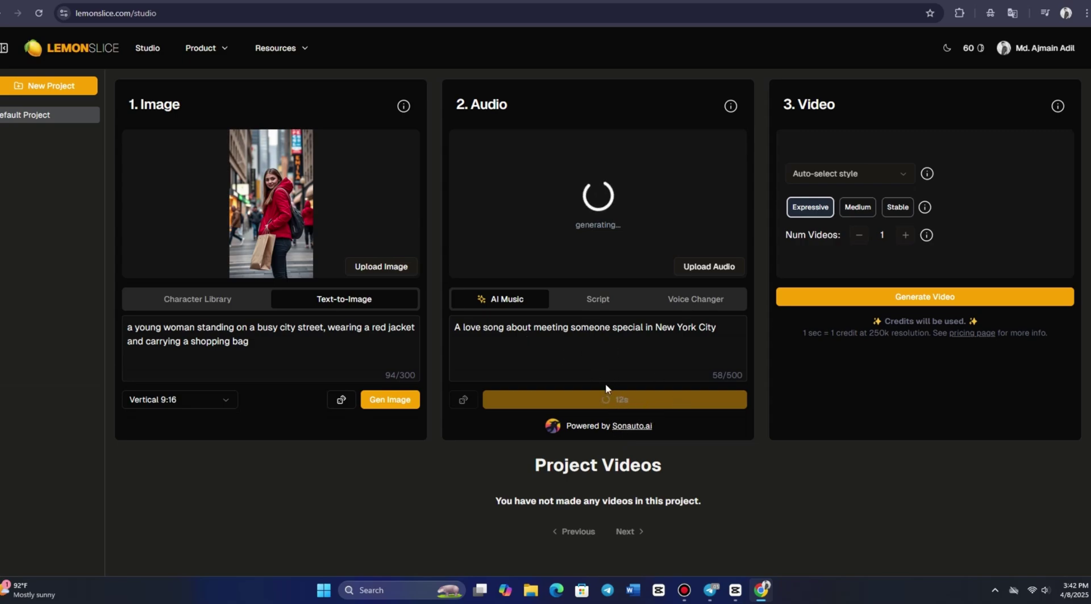
Step: Keep Danielle - American female as the narration voice and let the 1:35 audio finish generating
{"action": "left_click", "coordinate": [588, 298]}
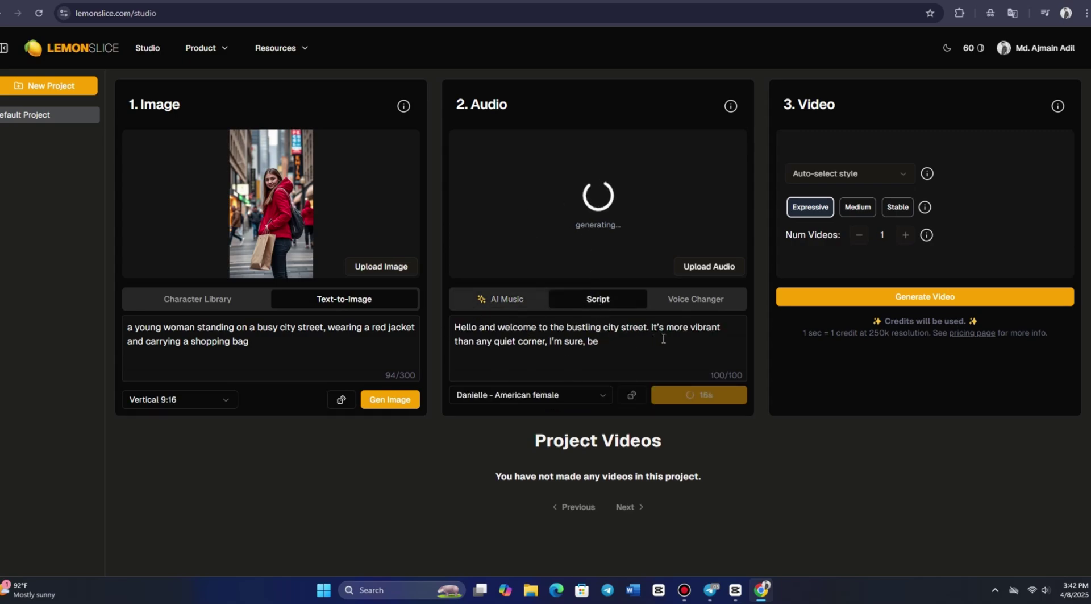
{"action": "left_click", "coordinate": [540, 397]}
{"action": "scroll", "coordinate": [532, 450], "scroll_direction": "up", "scroll_amount": 2}
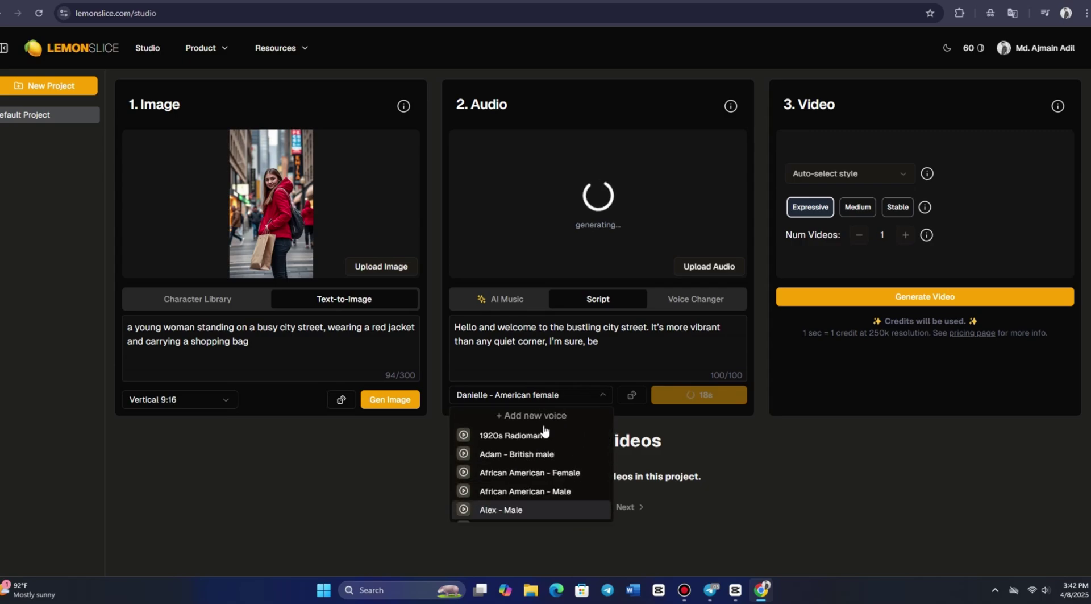
{"action": "scroll", "coordinate": [529, 465], "scroll_direction": "down", "scroll_amount": 5}
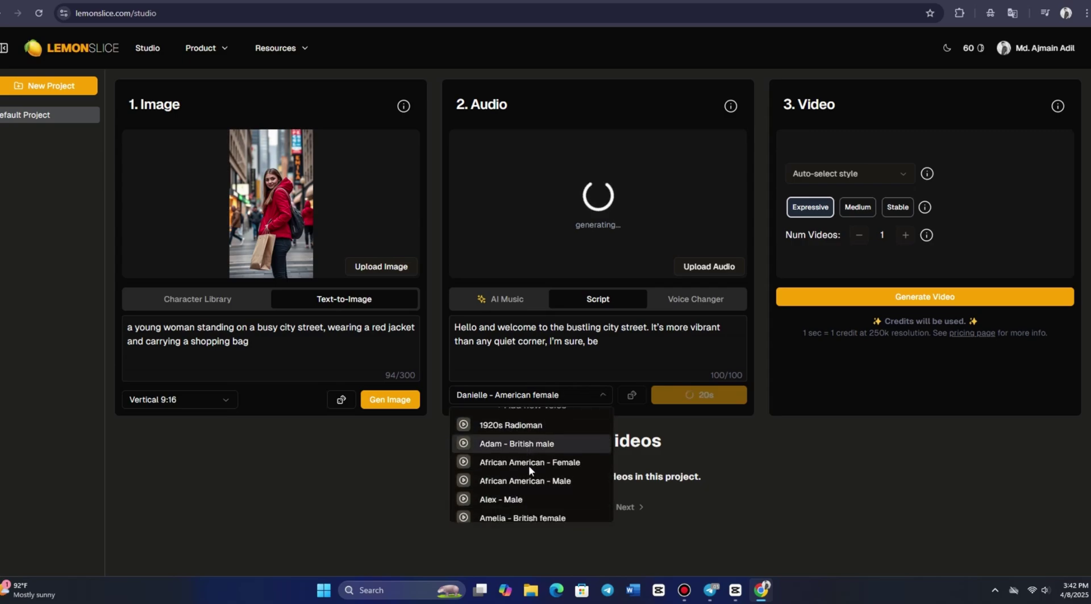
{"action": "left_click", "coordinate": [564, 369]}
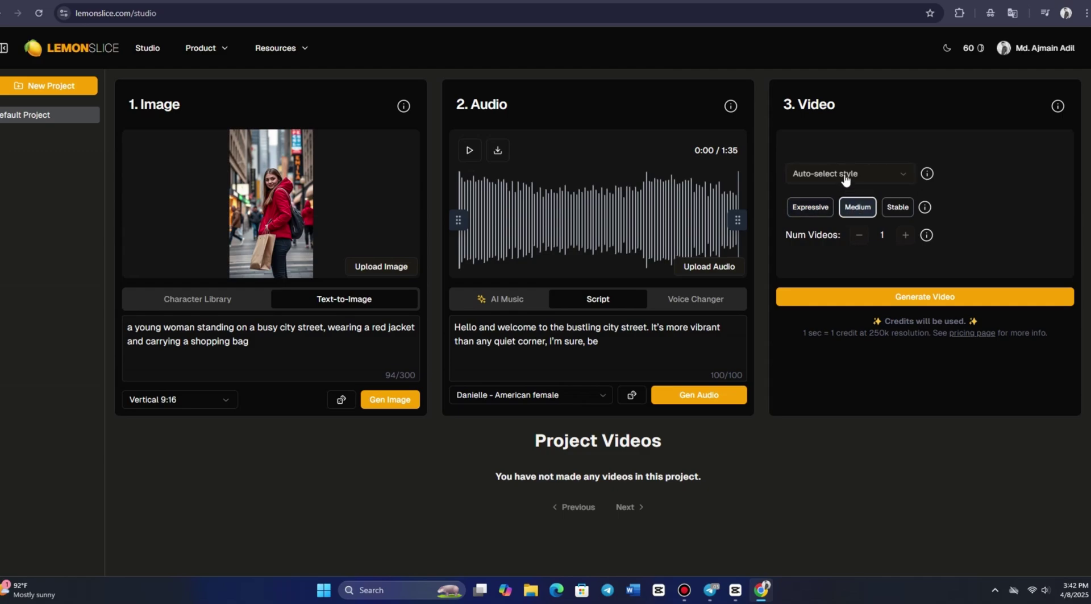
Step: Keep Auto-select style and set the motion to Expressive after trying Stable
{"action": "left_click", "coordinate": [848, 174]}
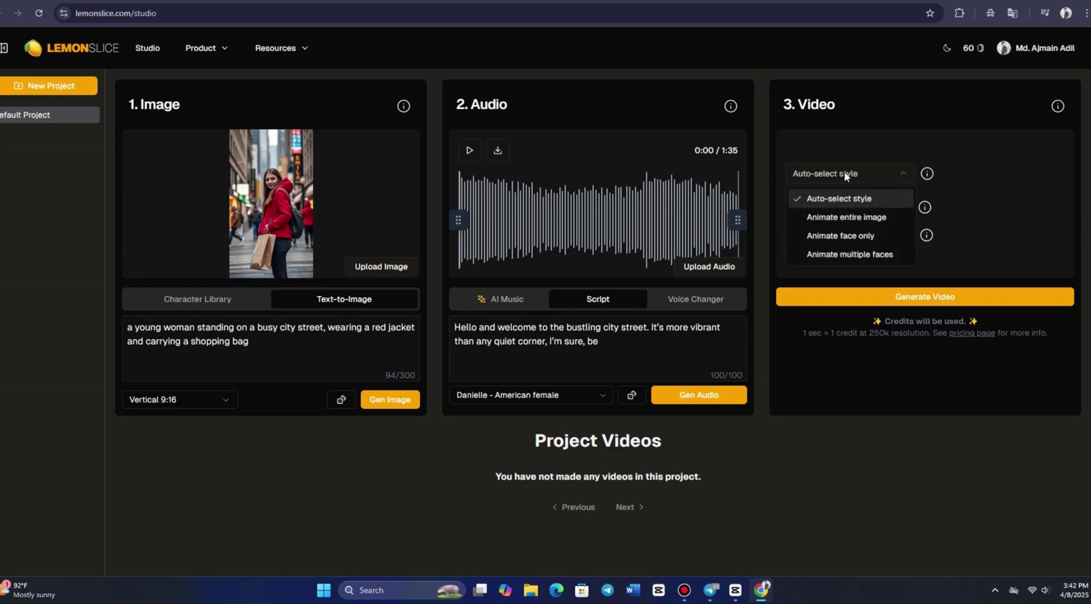
{"action": "left_click", "coordinate": [846, 202]}
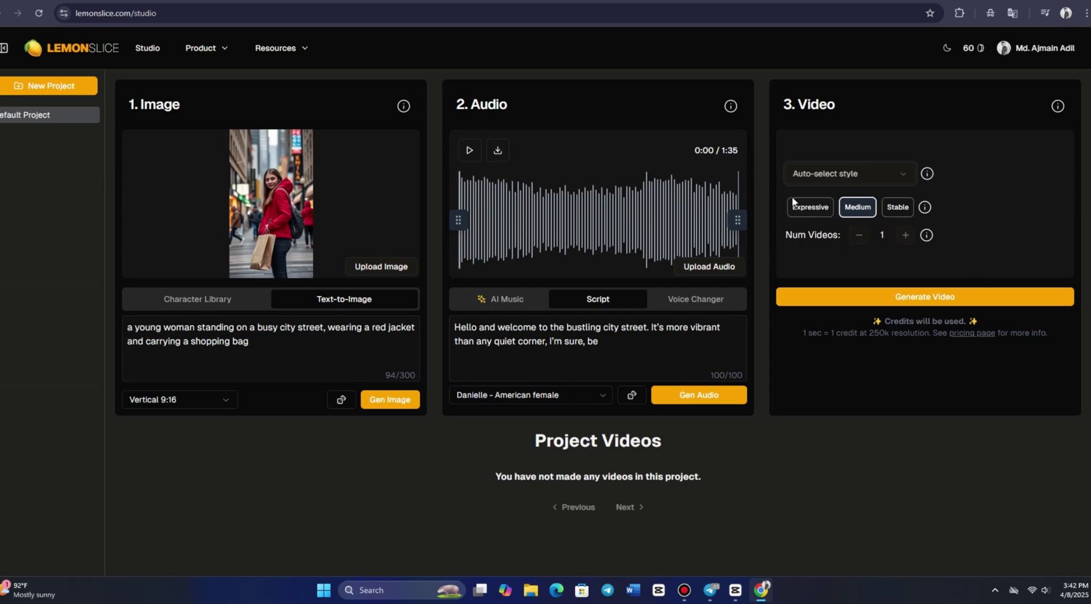
{"action": "left_click", "coordinate": [814, 207]}
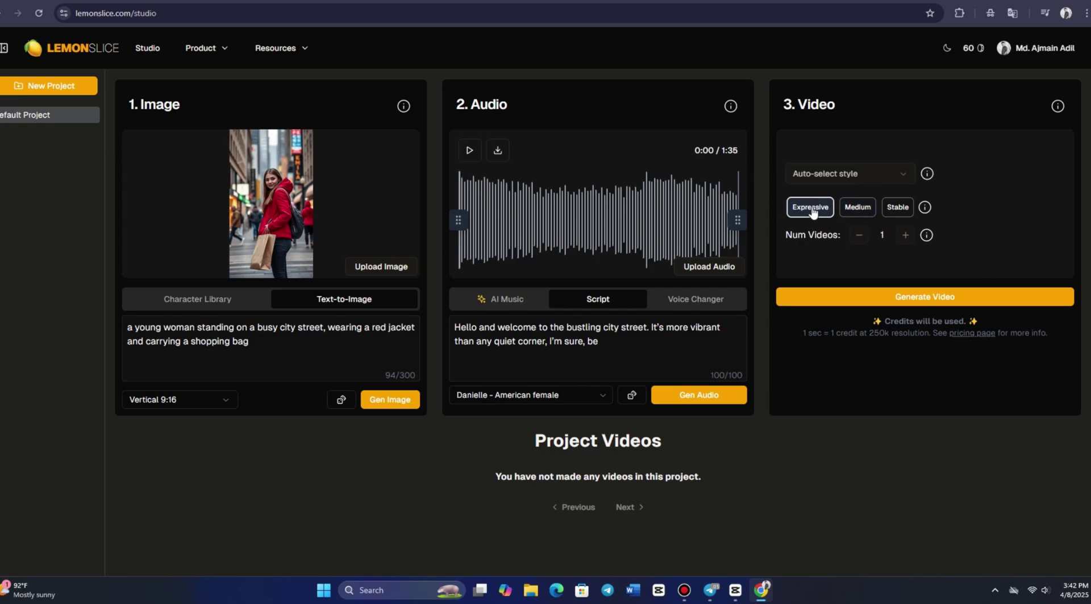
{"action": "left_click", "coordinate": [904, 208]}
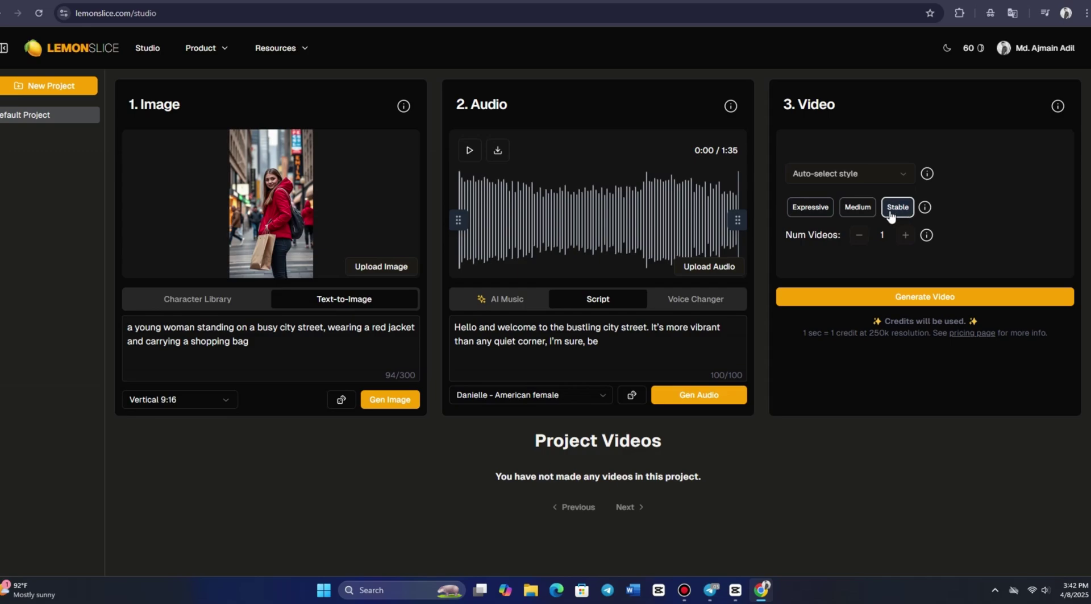
{"action": "left_click", "coordinate": [816, 208]}
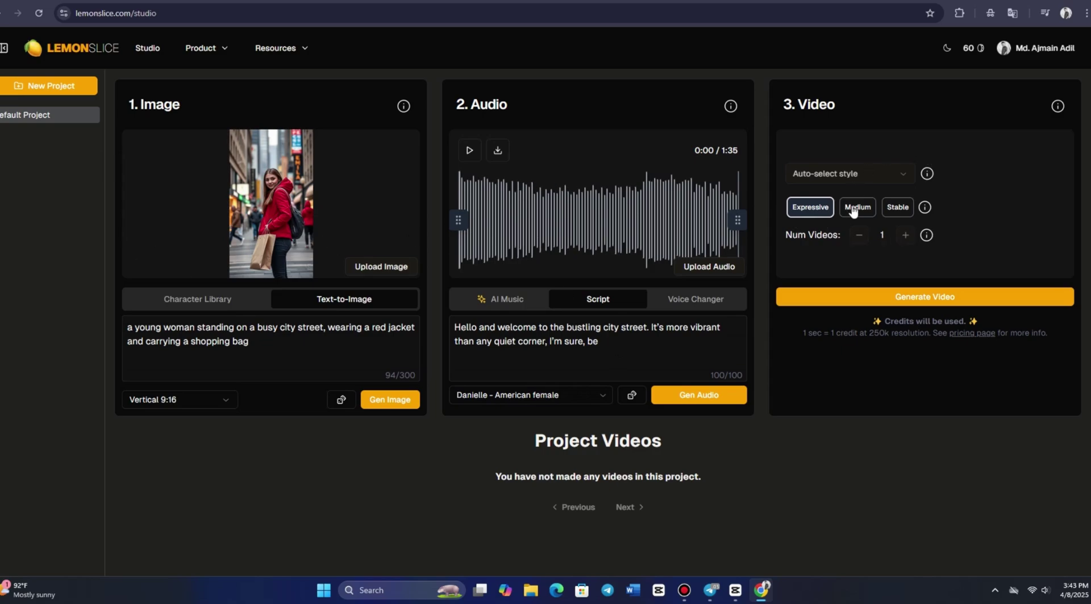
Step: Generate the talking video from the image and audio, then play it
{"action": "left_click", "coordinate": [925, 297]}
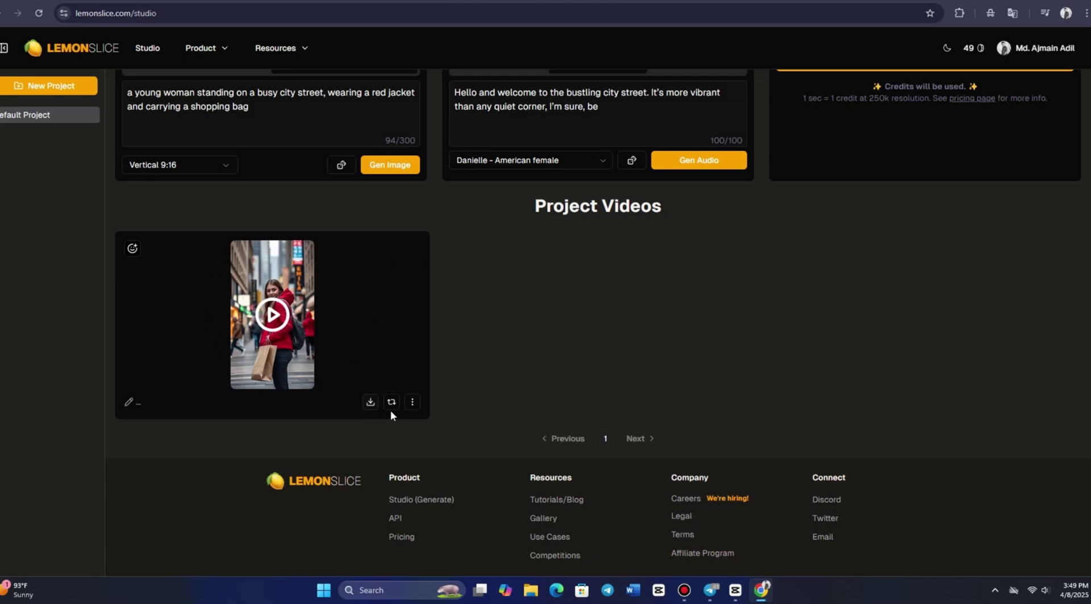
{"action": "left_click", "coordinate": [412, 403]}
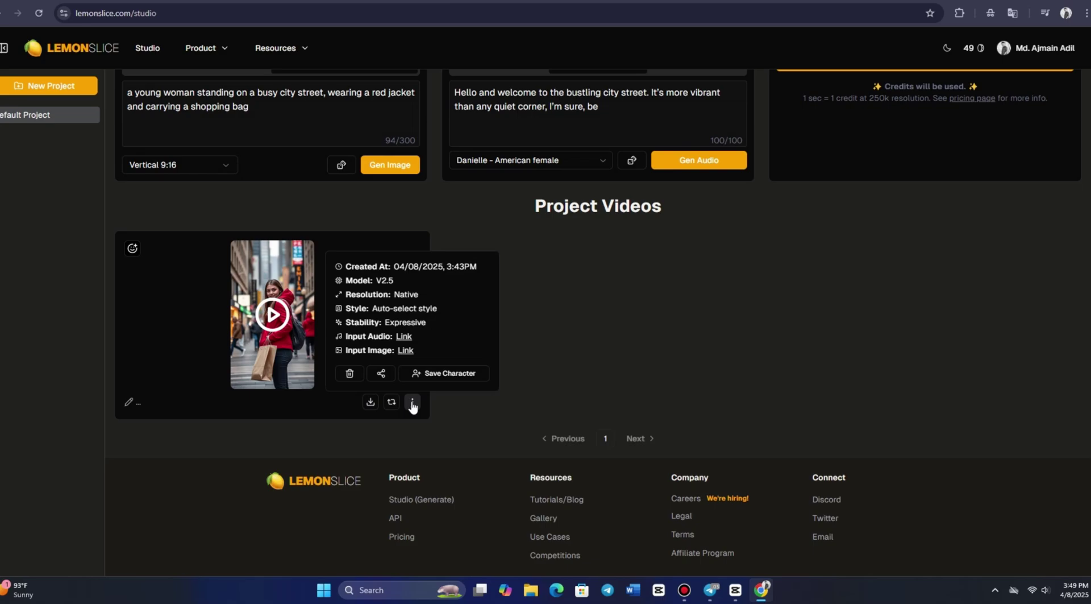
{"action": "left_click", "coordinate": [269, 357]}
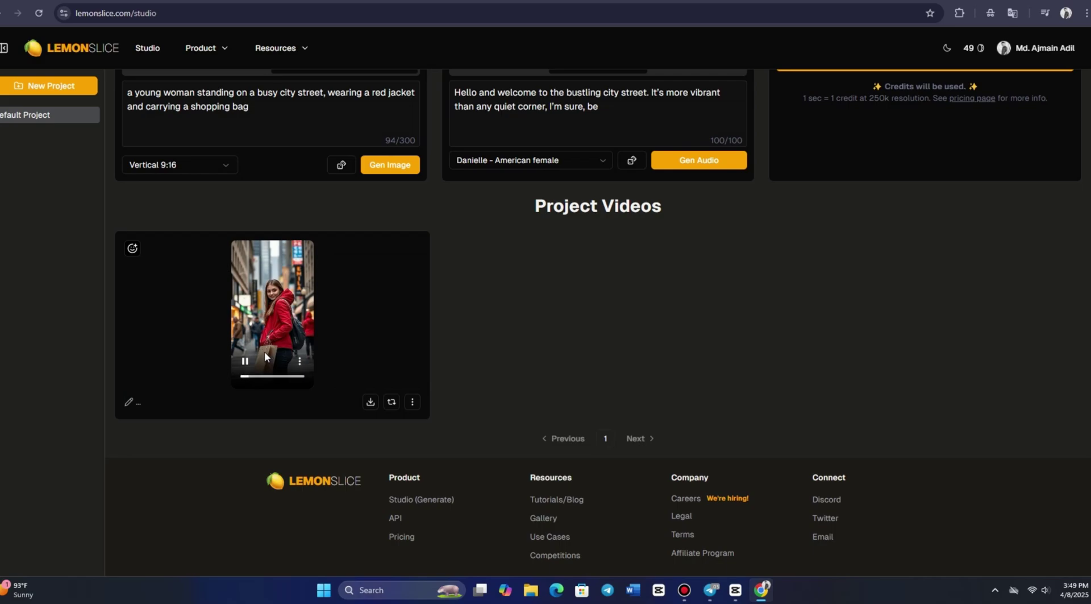
Step: Review the video's generation details, then Remix to copy its settings into the editor
{"action": "left_click", "coordinate": [414, 407]}
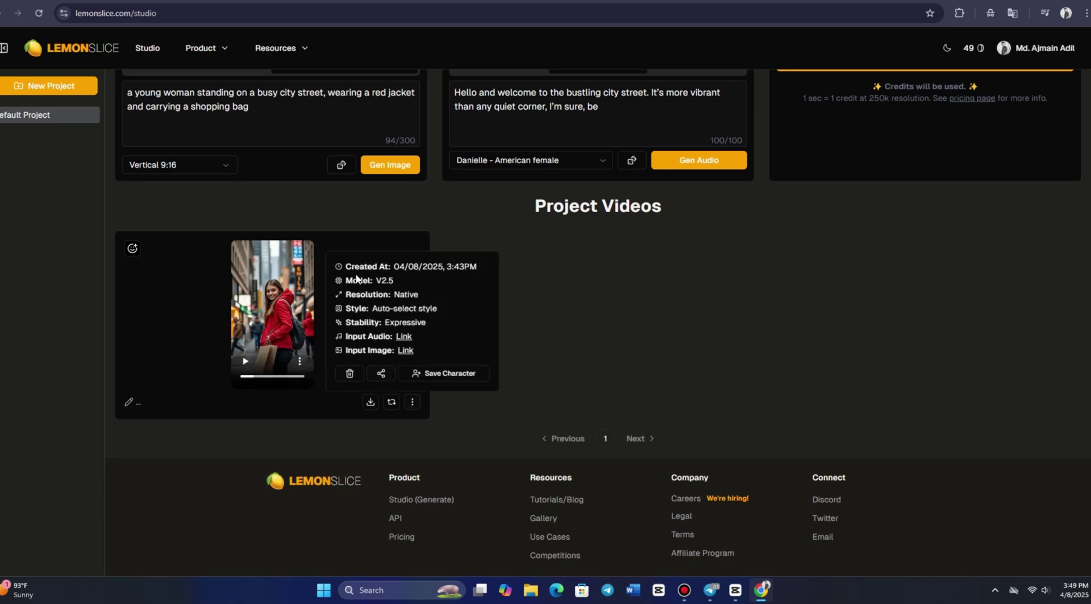
{"action": "left_click_drag", "start_coordinate": [353, 310], "coordinate": [423, 355]}
{"action": "left_click", "coordinate": [430, 357]}
{"action": "left_click_drag", "start_coordinate": [345, 266], "coordinate": [476, 271]}
{"action": "left_click", "coordinate": [476, 271]}
{"action": "left_click_drag", "start_coordinate": [346, 281], "coordinate": [360, 297]}
{"action": "left_click", "coordinate": [417, 280]}
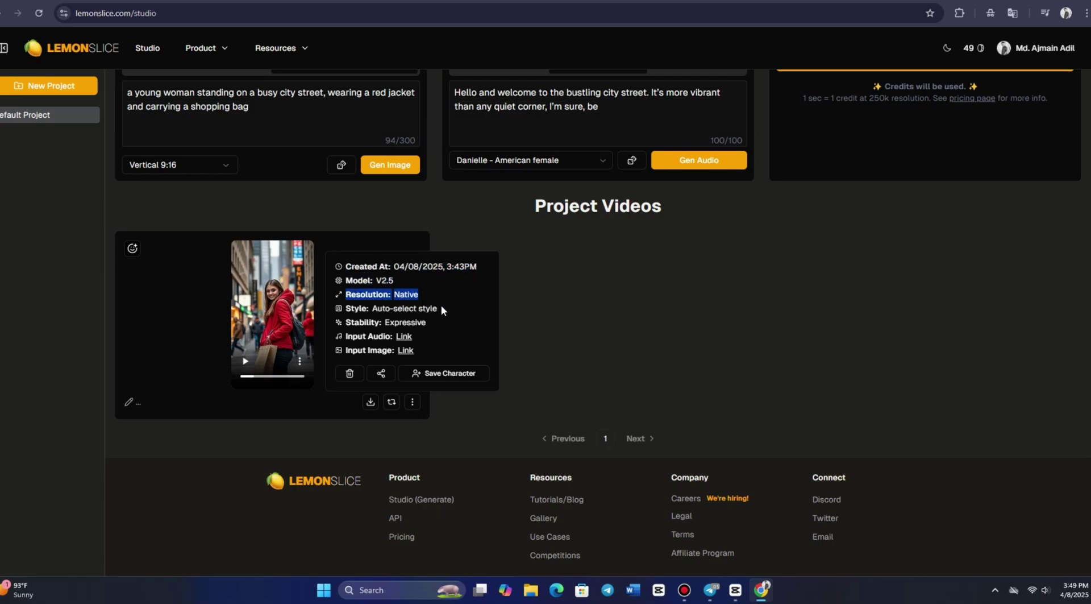
{"action": "left_click_drag", "start_coordinate": [442, 309], "coordinate": [339, 314]}
{"action": "left_click_drag", "start_coordinate": [427, 324], "coordinate": [419, 348]}
{"action": "left_click", "coordinate": [429, 342]}
{"action": "left_click", "coordinate": [424, 344]}
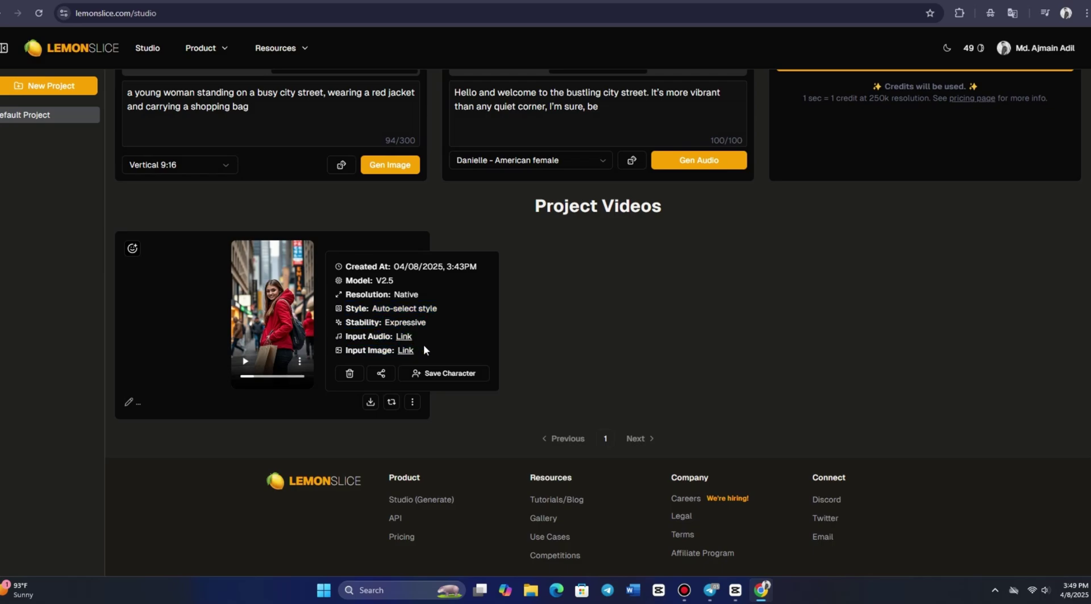
{"action": "left_click", "coordinate": [392, 401]}
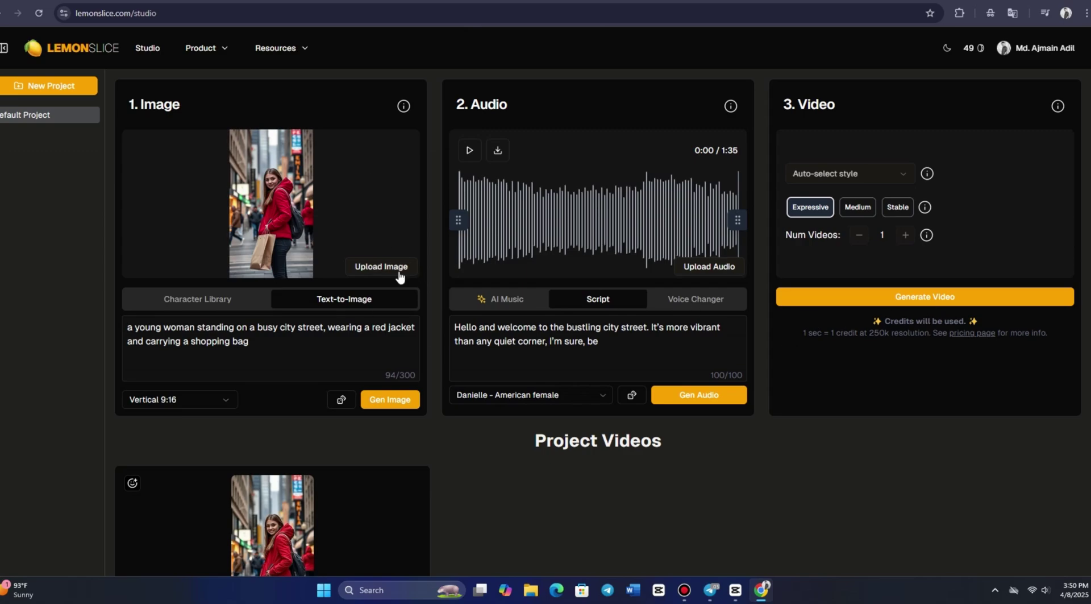
Step: Change the video style to Animate multiple faces, leaving the notes field empty
{"action": "scroll", "coordinate": [654, 341], "scroll_direction": "down", "scroll_amount": 4}
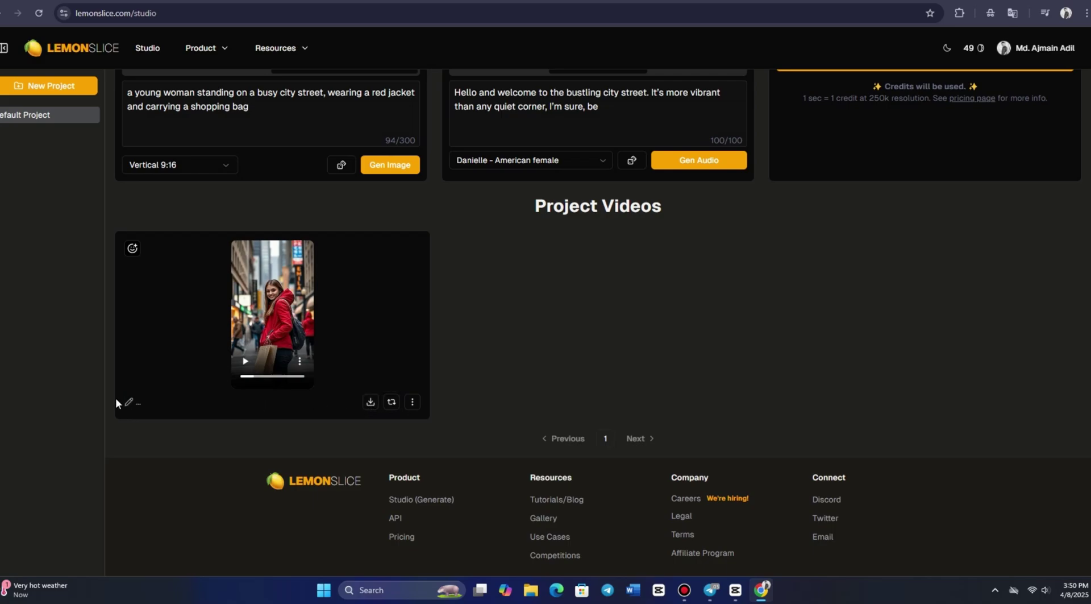
{"action": "left_click", "coordinate": [130, 404]}
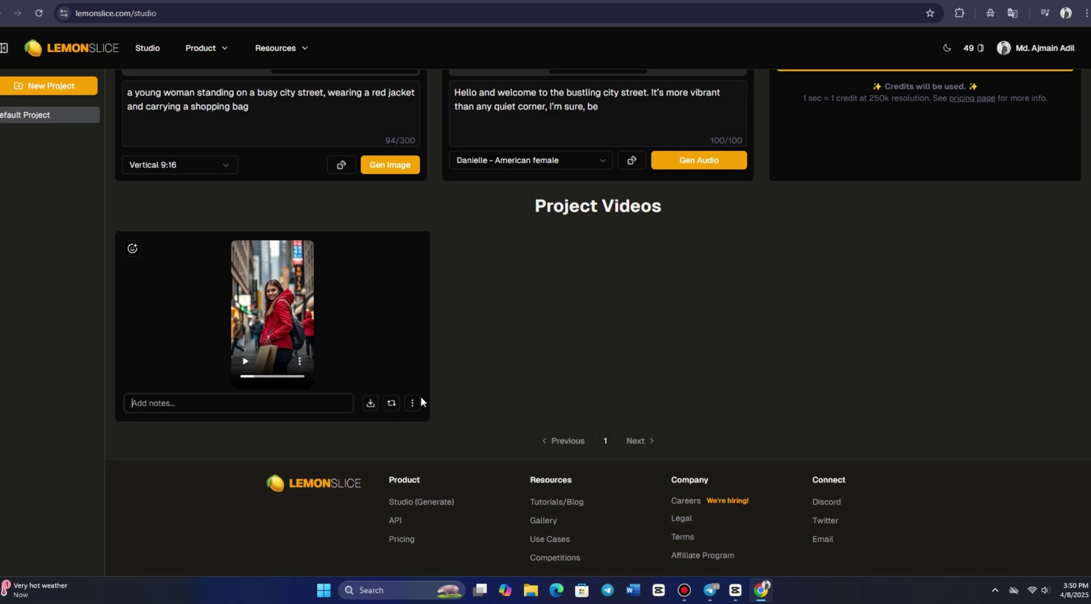
{"action": "left_click", "coordinate": [186, 352]}
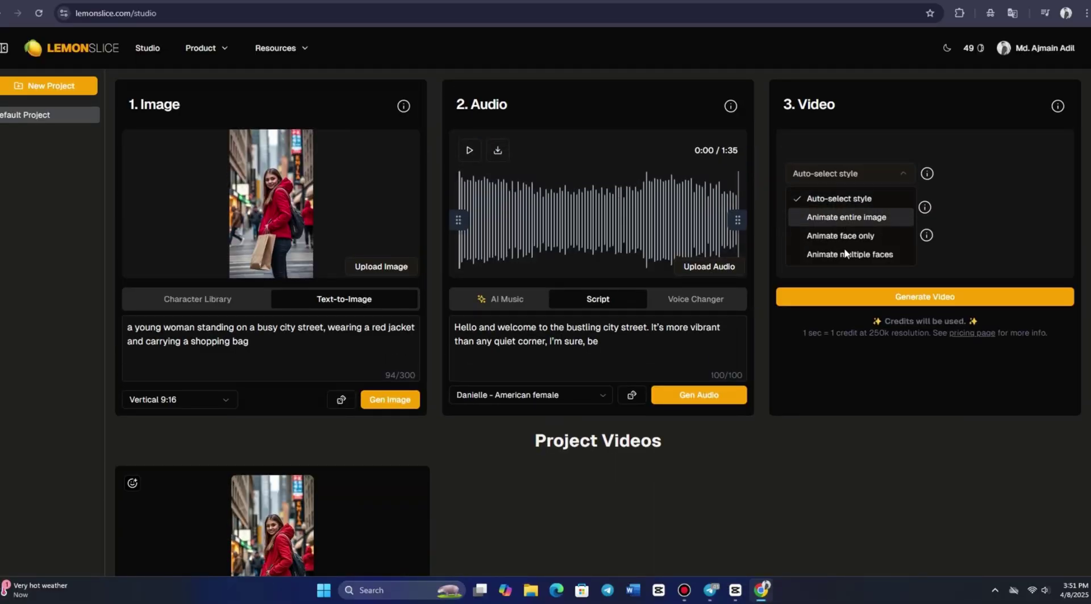
{"action": "left_click", "coordinate": [851, 256]}
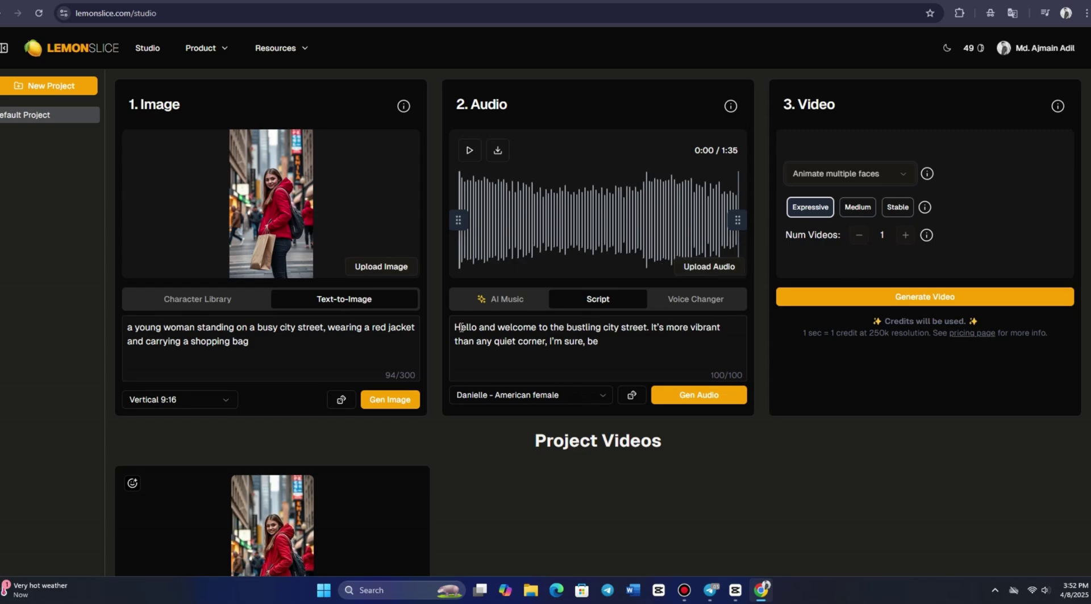
Step: Replace the image prompt with 'robot' and generate a new robot character image
{"action": "left_click_drag", "start_coordinate": [264, 358], "coordinate": [99, 301]}
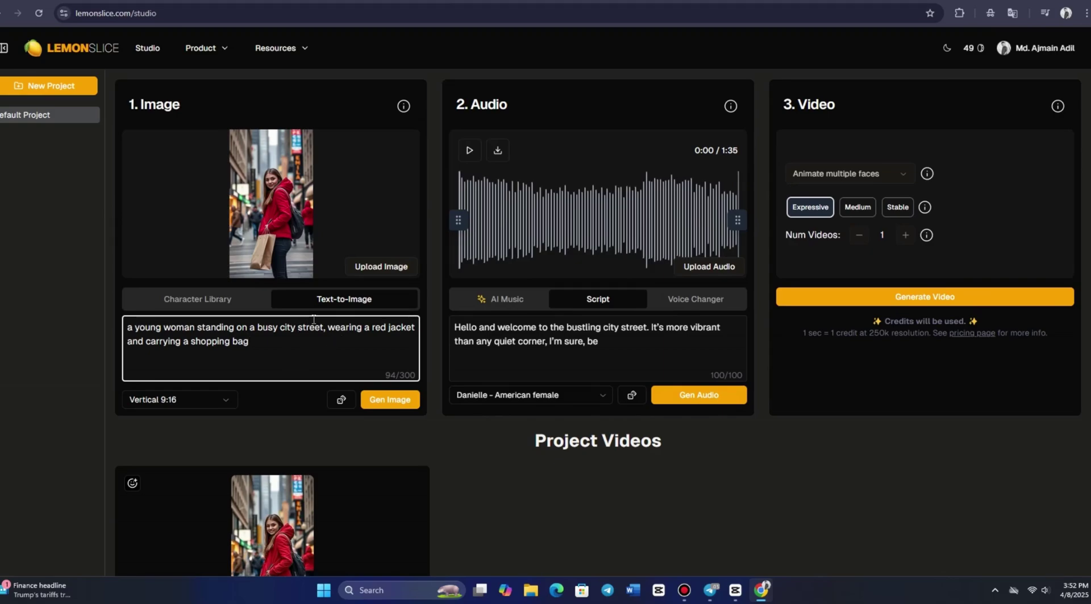
{"action": "left_click_drag", "start_coordinate": [270, 350], "coordinate": [116, 332]}
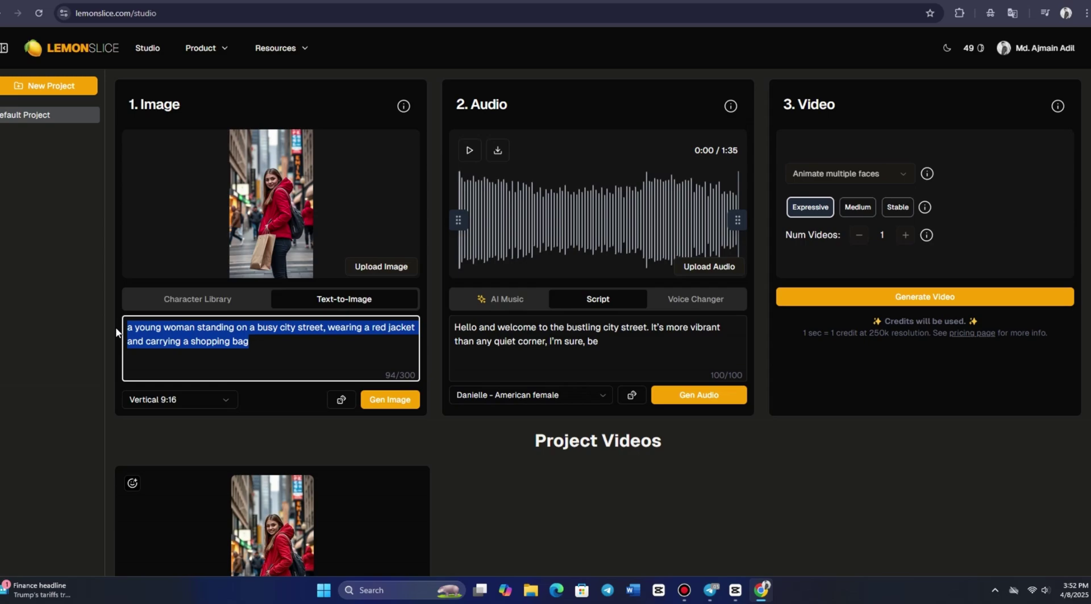
{"action": "type", "text": "robv"}
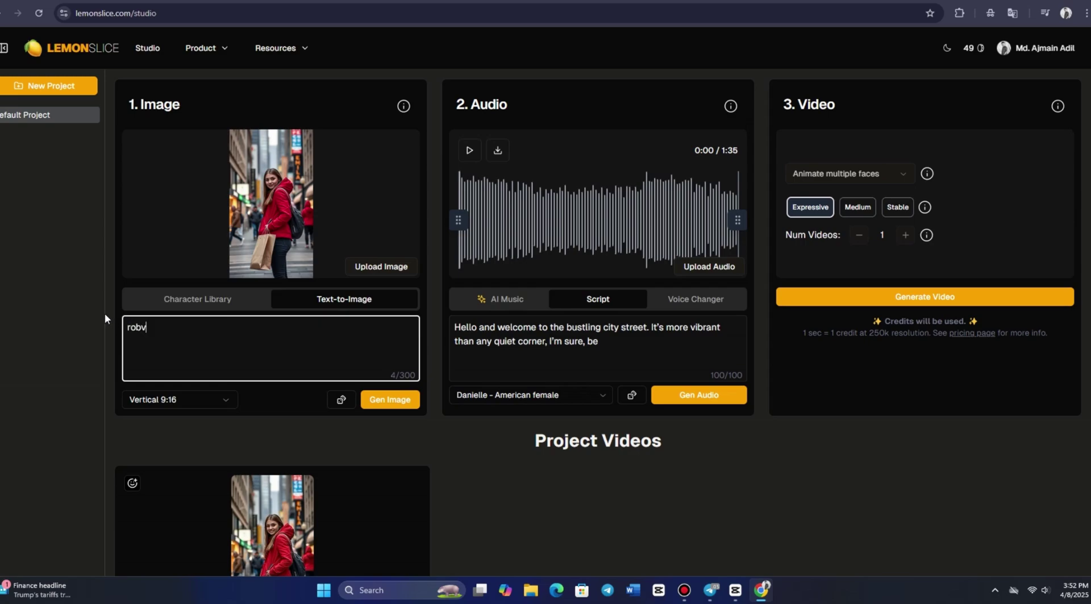
{"action": "key", "text": "BackSpace"}
{"action": "type", "text": "ot"}
{"action": "left_click", "coordinate": [380, 400]}
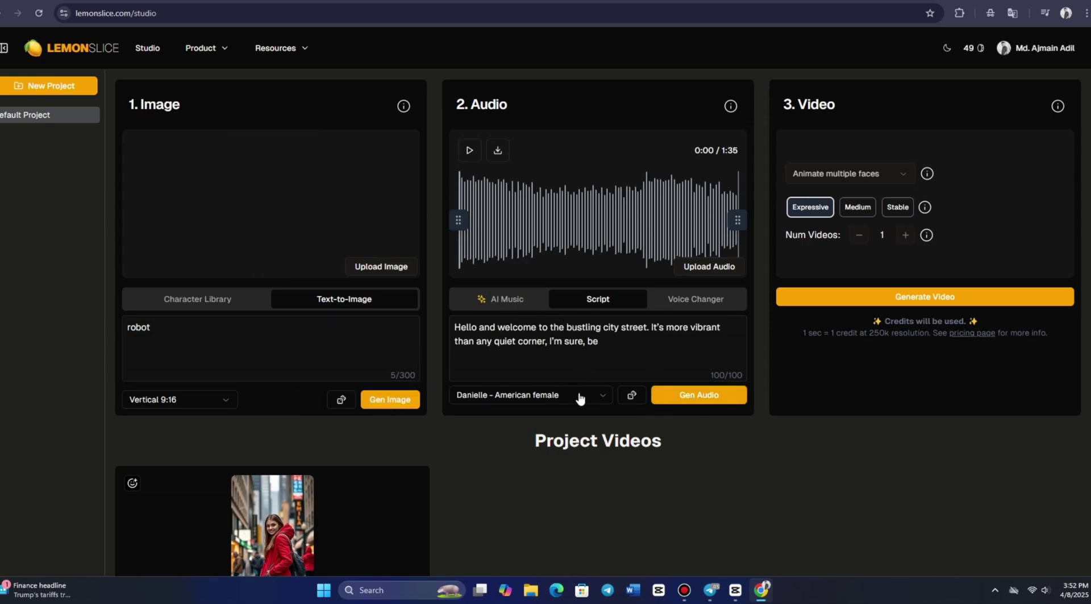
{"action": "left_click", "coordinate": [608, 356]}
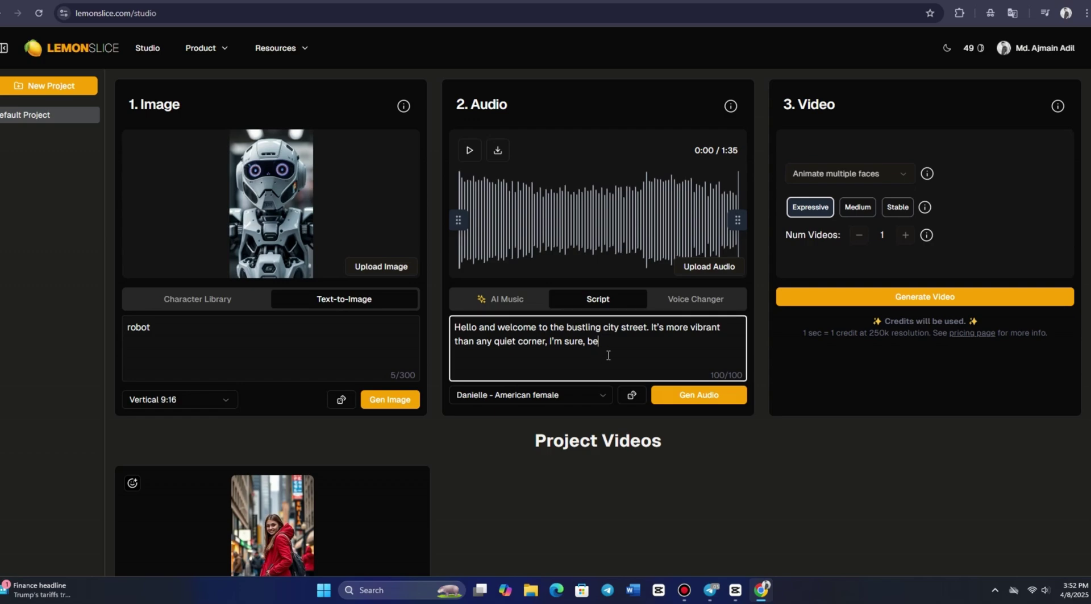
Step: Scroll the LemonSlice landing page down to the Infinite characters section and footer
{"action": "scroll", "coordinate": [595, 376], "scroll_direction": "down", "scroll_amount": 6}
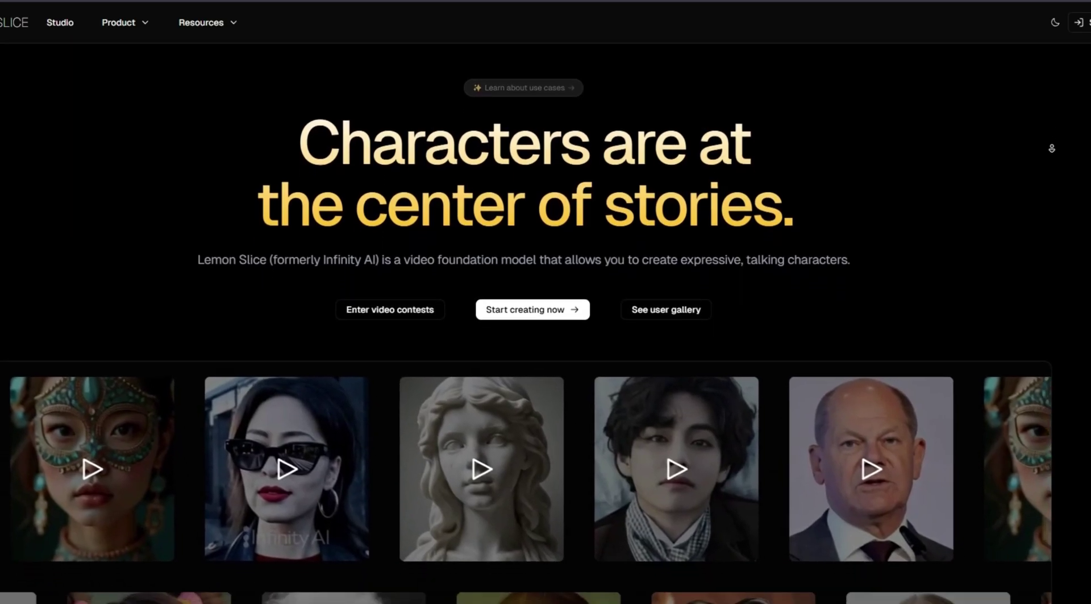
{"action": "scroll", "coordinate": [1052, 148], "scroll_direction": "down", "scroll_amount": 6}
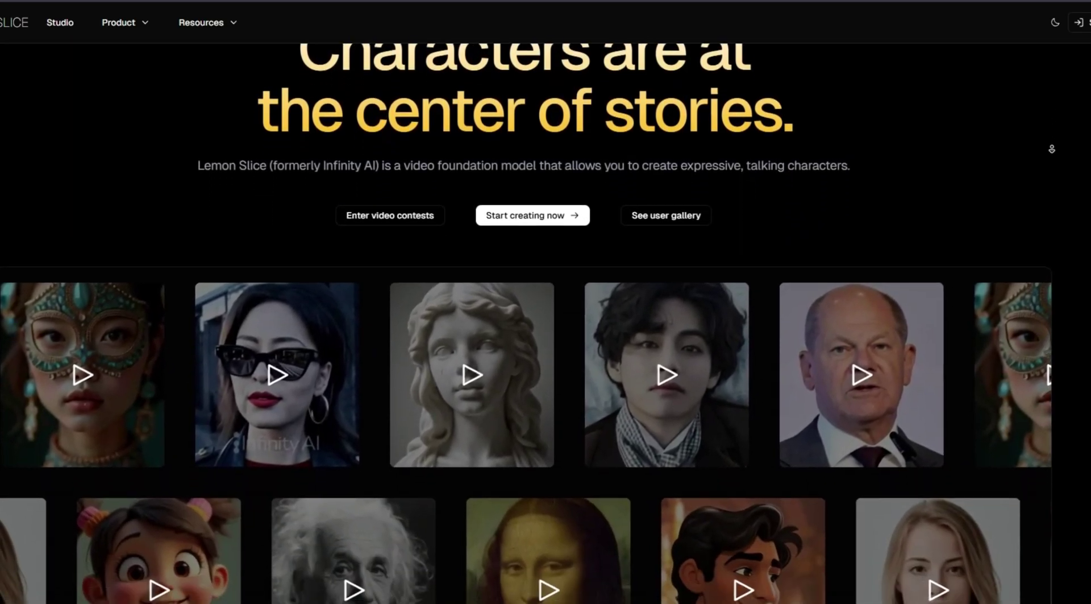
{"action": "scroll", "coordinate": [1053, 143], "scroll_direction": "down", "scroll_amount": 6}
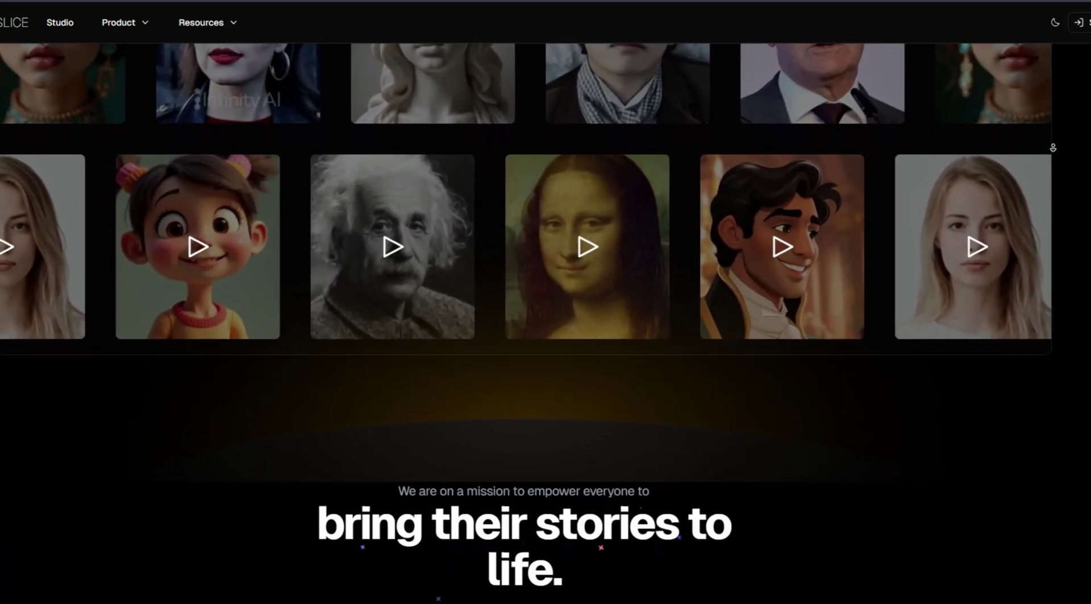
{"action": "scroll", "coordinate": [1053, 147], "scroll_direction": "down", "scroll_amount": 6}
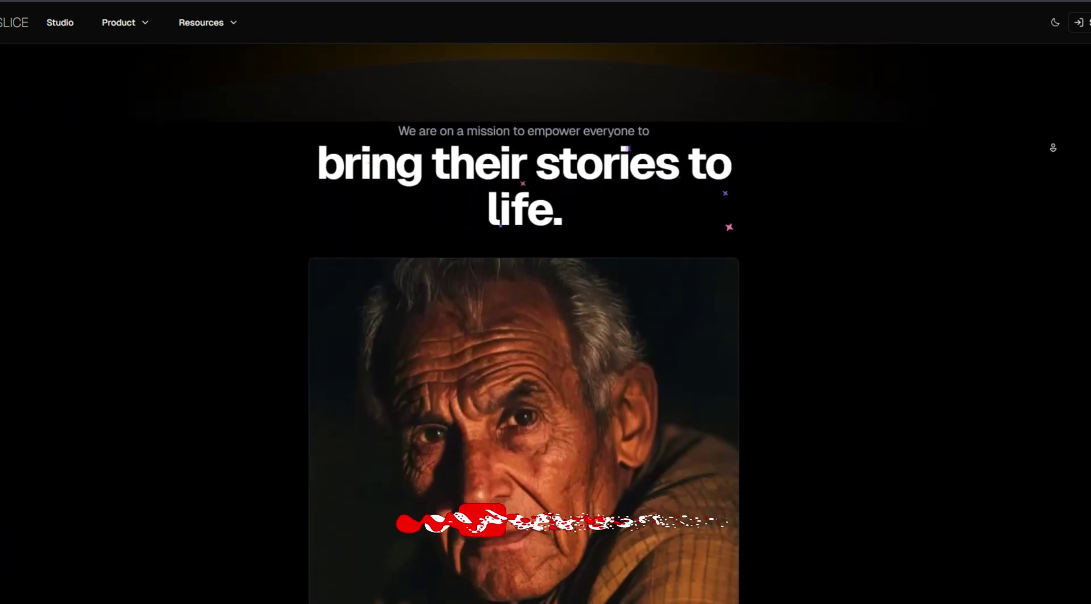
{"action": "scroll", "coordinate": [1053, 148], "scroll_direction": "down", "scroll_amount": 6}
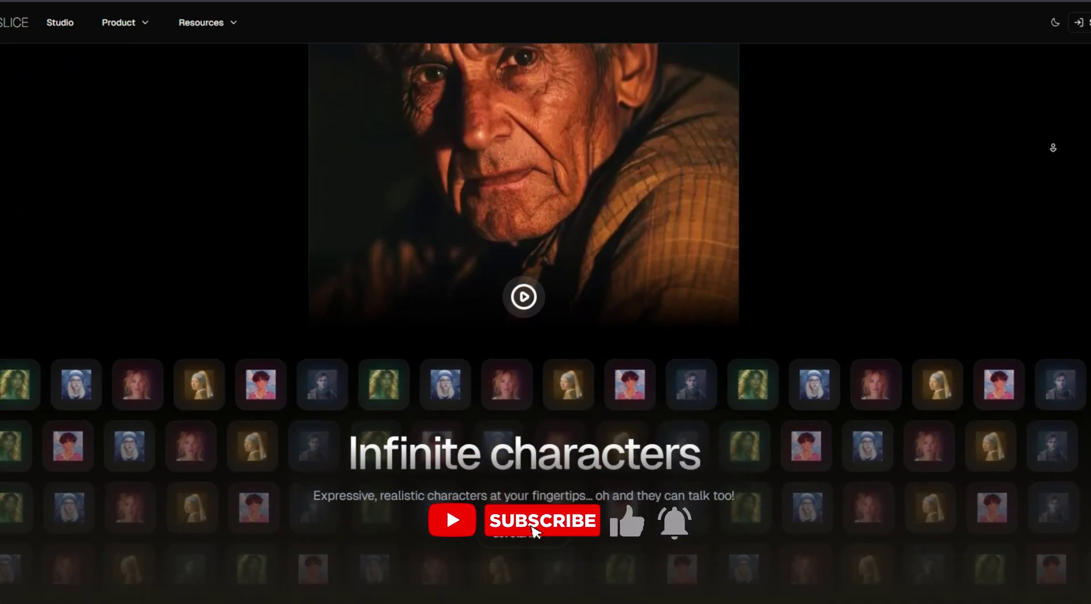